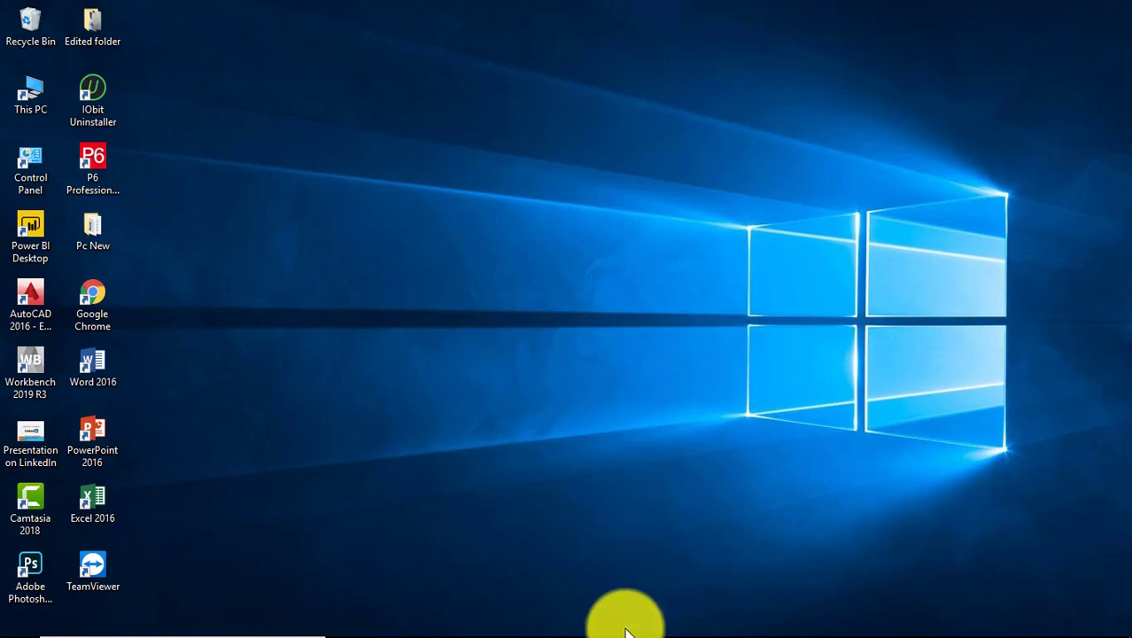
# Launch P6 Professional and sign in with the account password to open TMP 426.
pyautogui.doubleClick(101, 175)
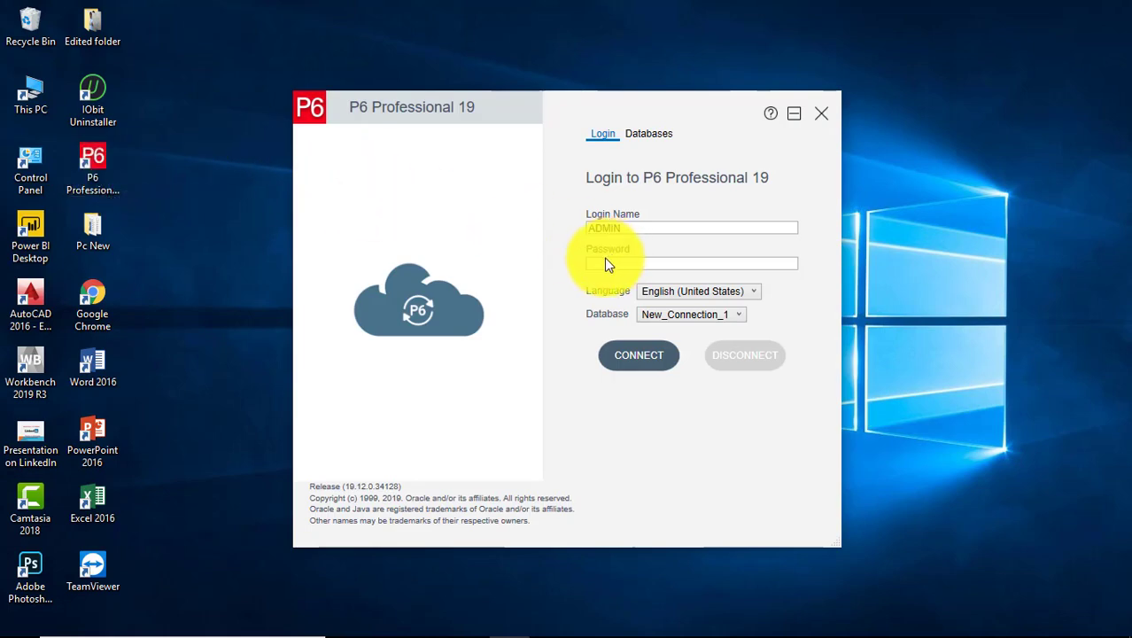
pyautogui.click(595, 263)
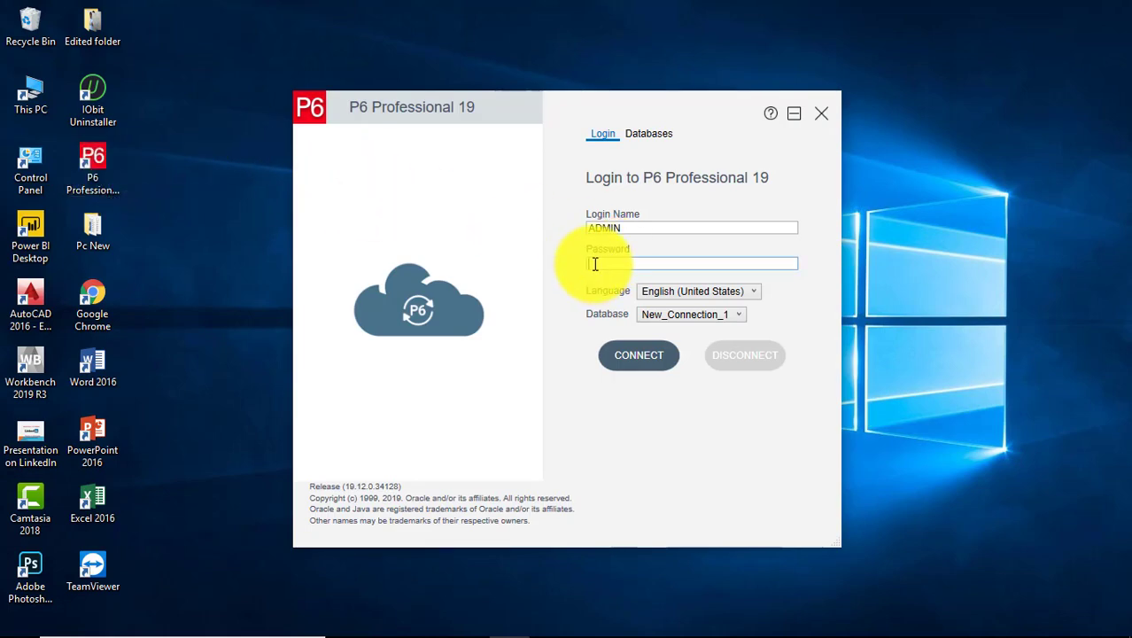
pyautogui.write('admin')
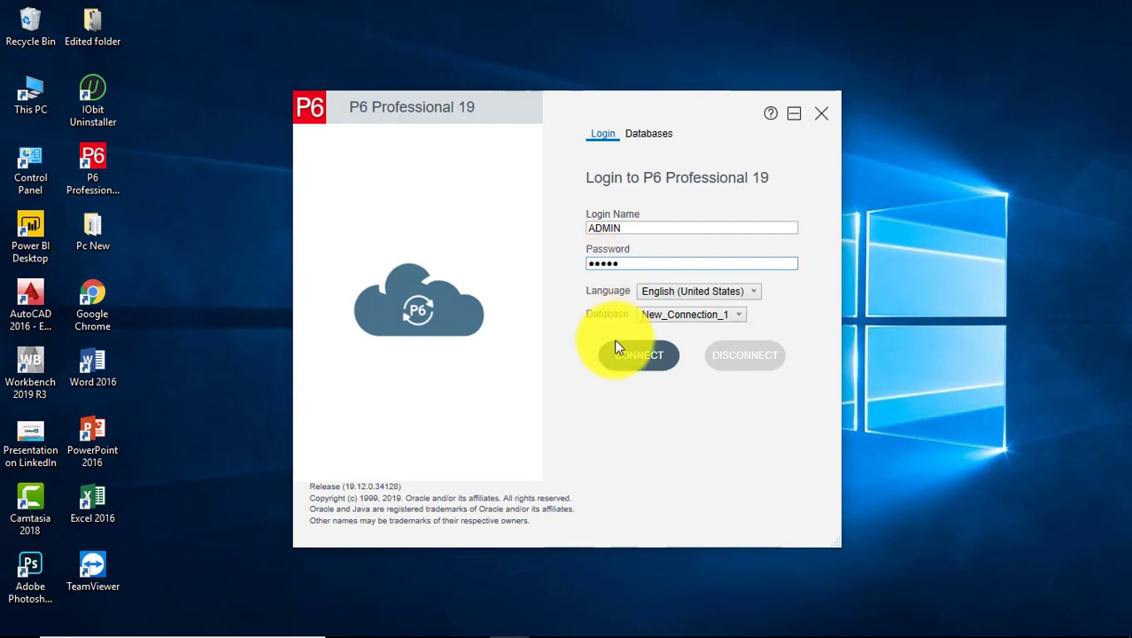
pyautogui.click(645, 365)
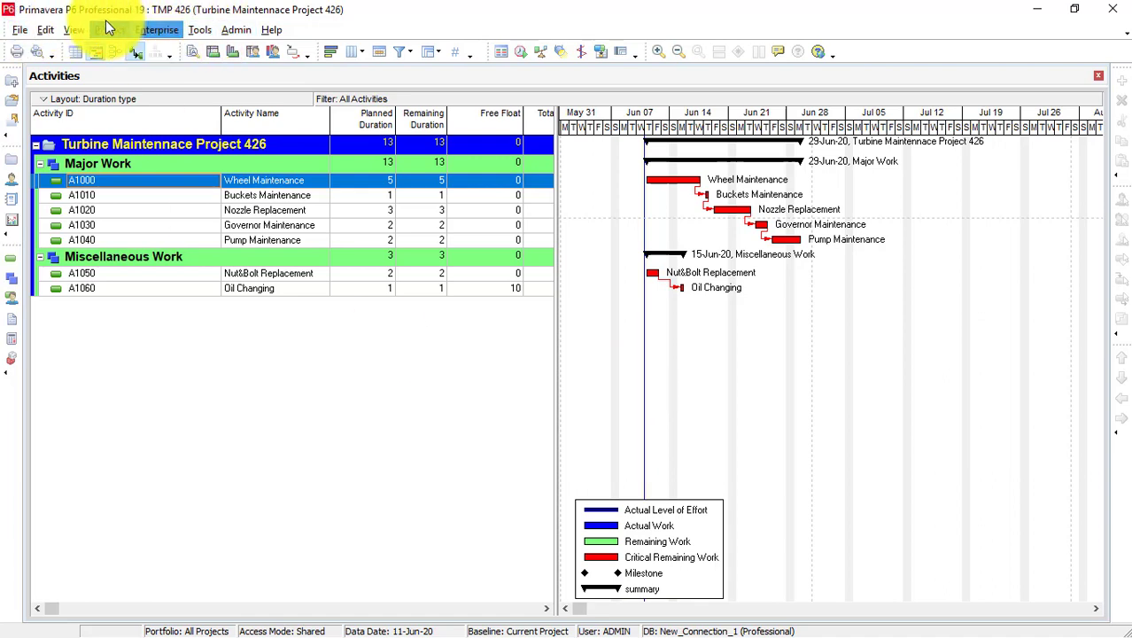
# Open the Enterprise > Resources list for TMP 426.
pyautogui.click(155, 30)
pyautogui.click(177, 128)
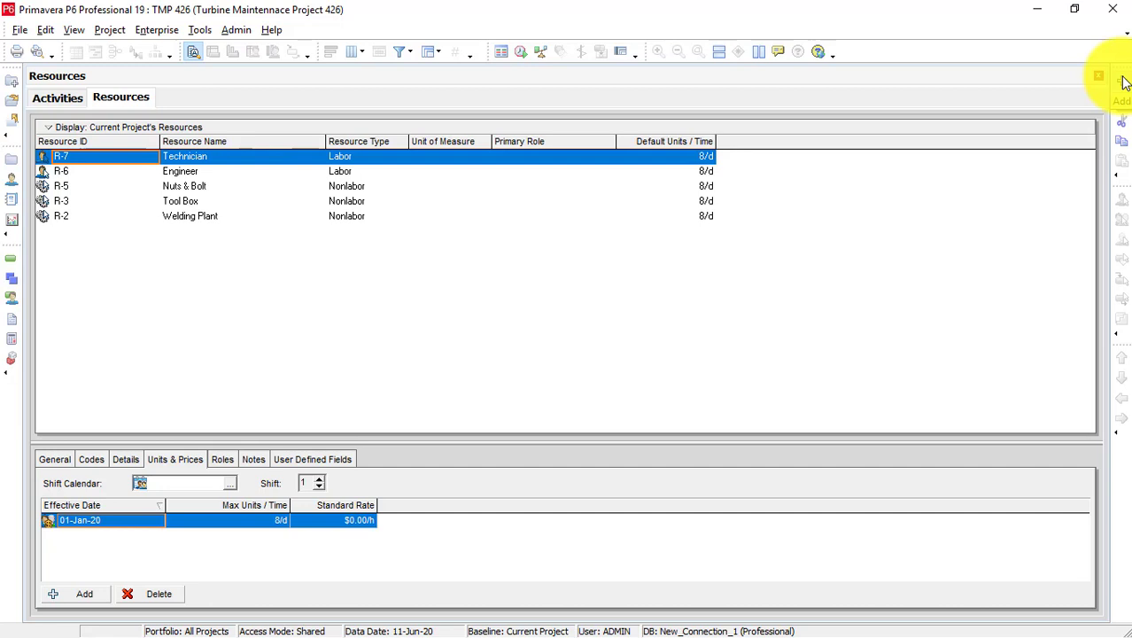
# Switch the resource filter to All Resources and scroll down to the TMP group.
pyautogui.click(1122, 81)
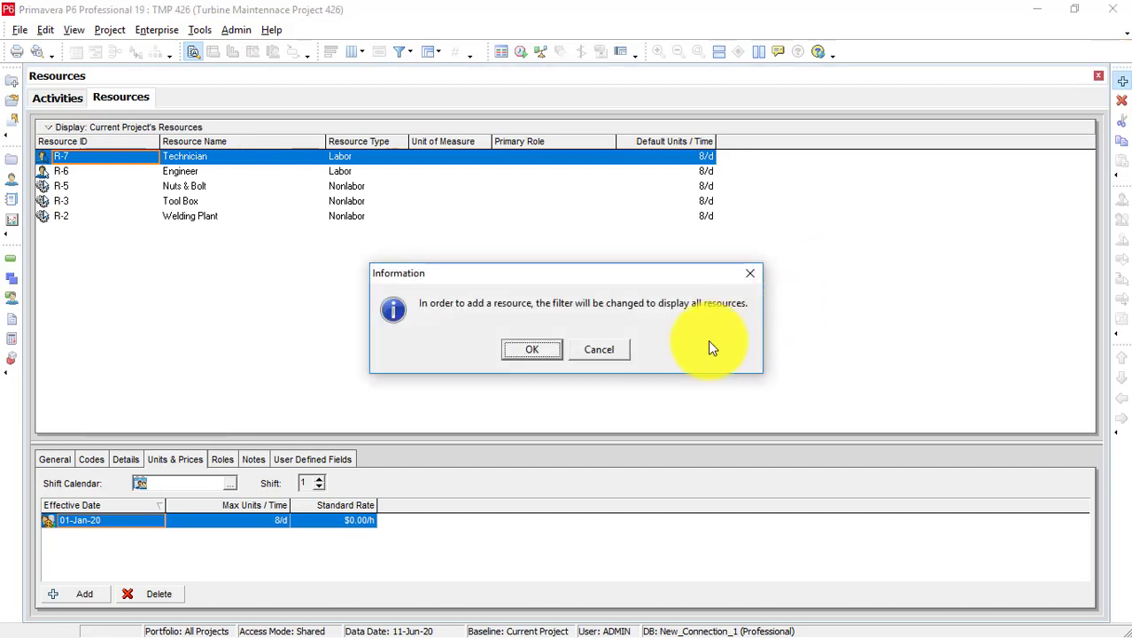
pyautogui.click(529, 348)
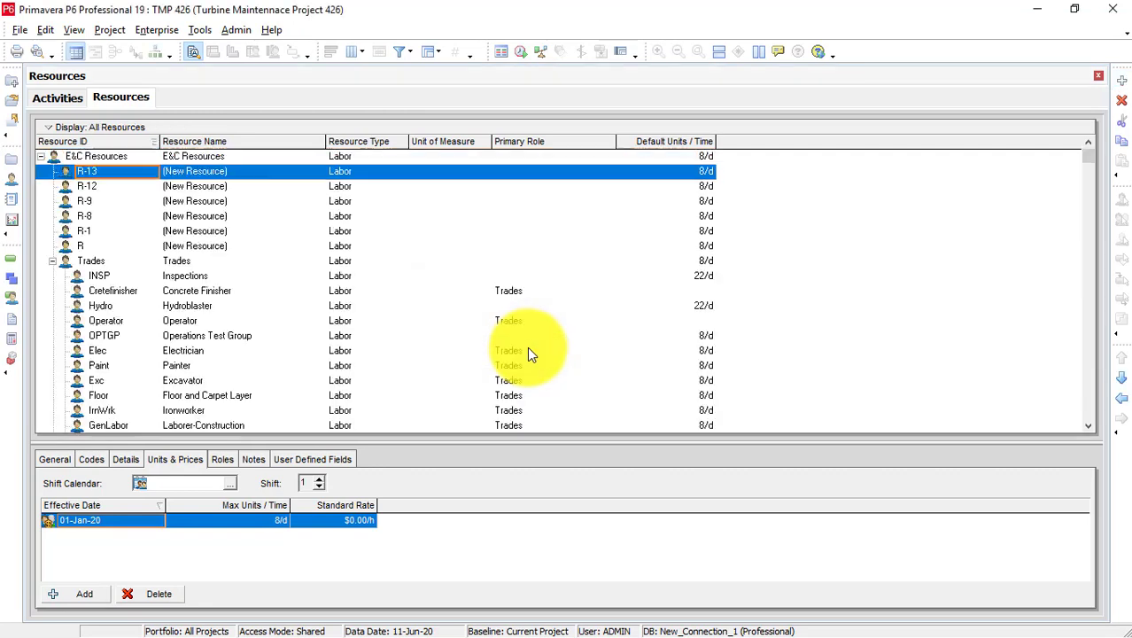
pyautogui.scroll(-5, 379, 353)
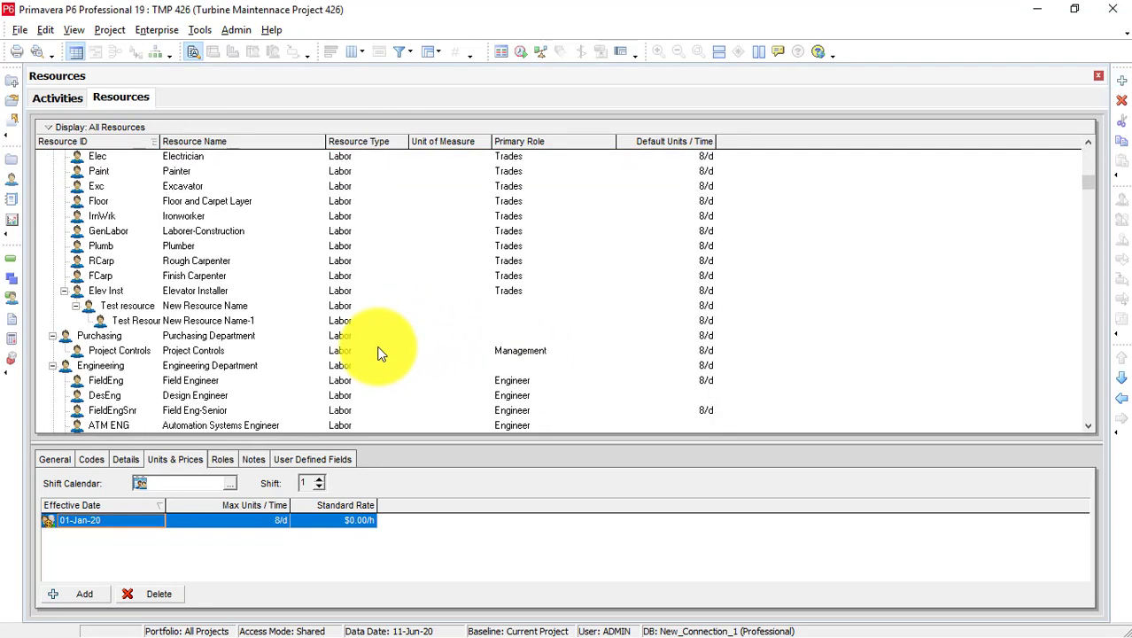
pyautogui.scroll(-1, 379, 351)
pyautogui.scroll(-1, 195, 301)
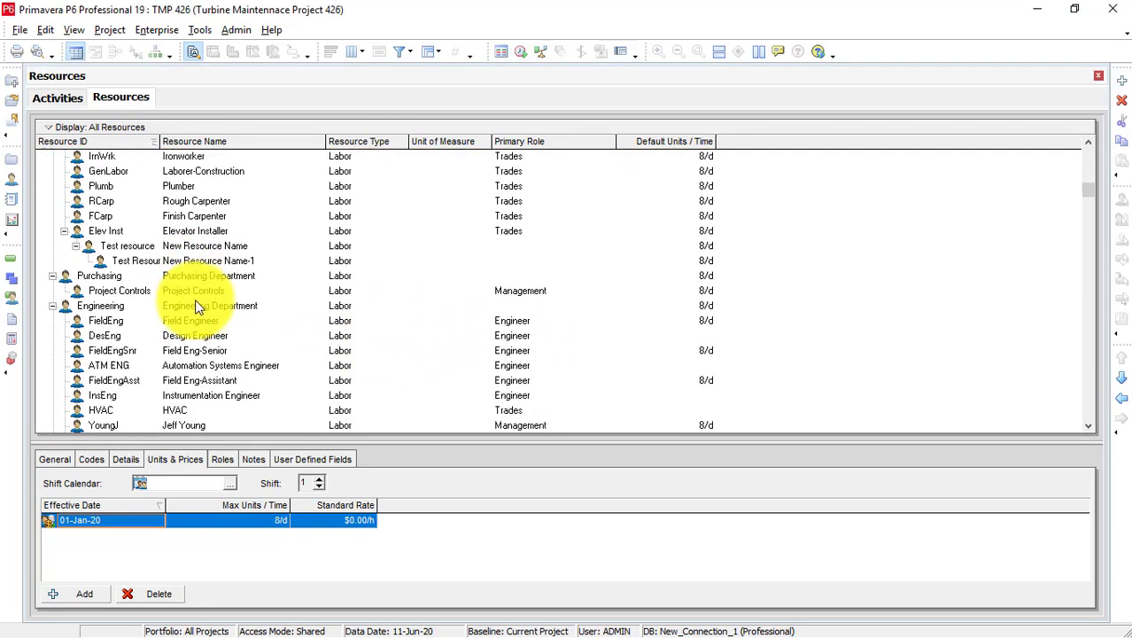
pyautogui.scroll(-5, 197, 305)
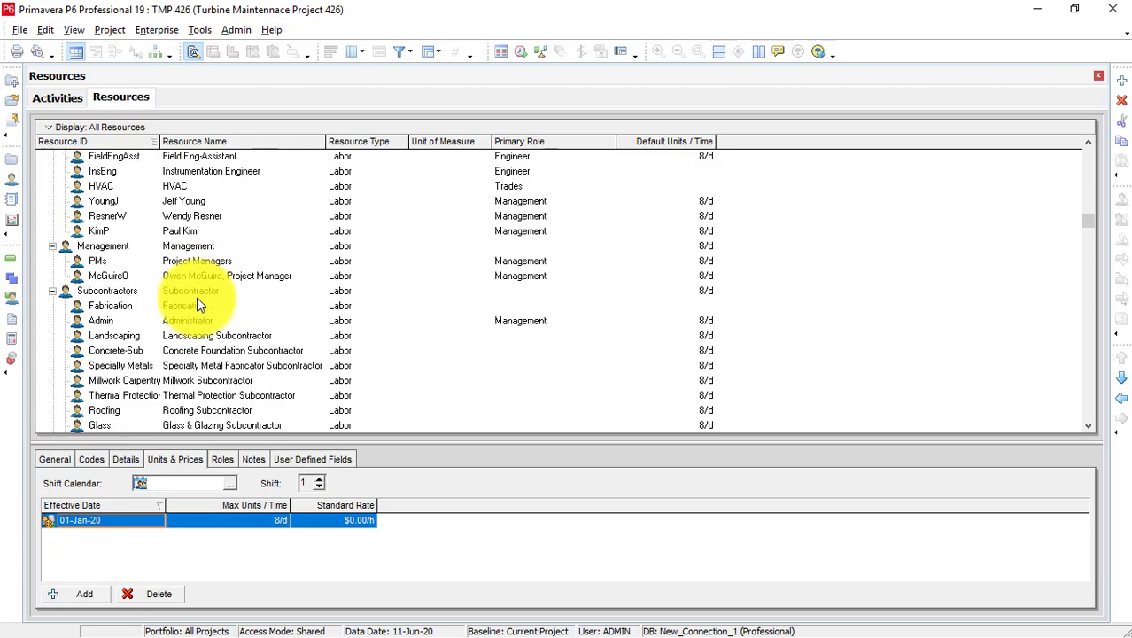
pyautogui.scroll(-6, 197, 305)
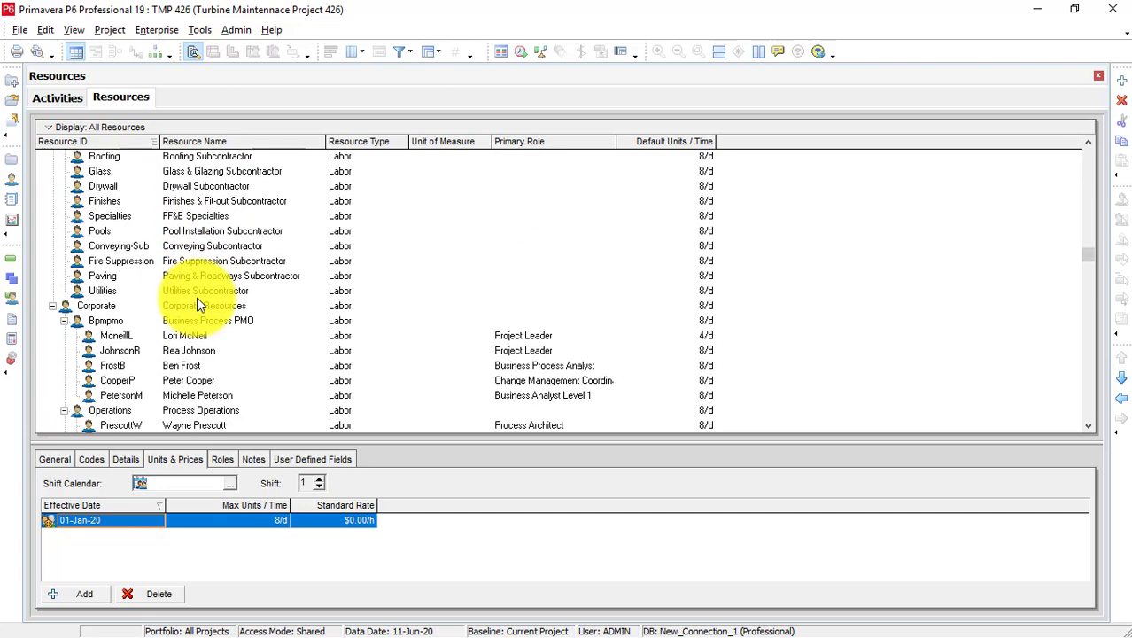
pyautogui.scroll(-4, 197, 306)
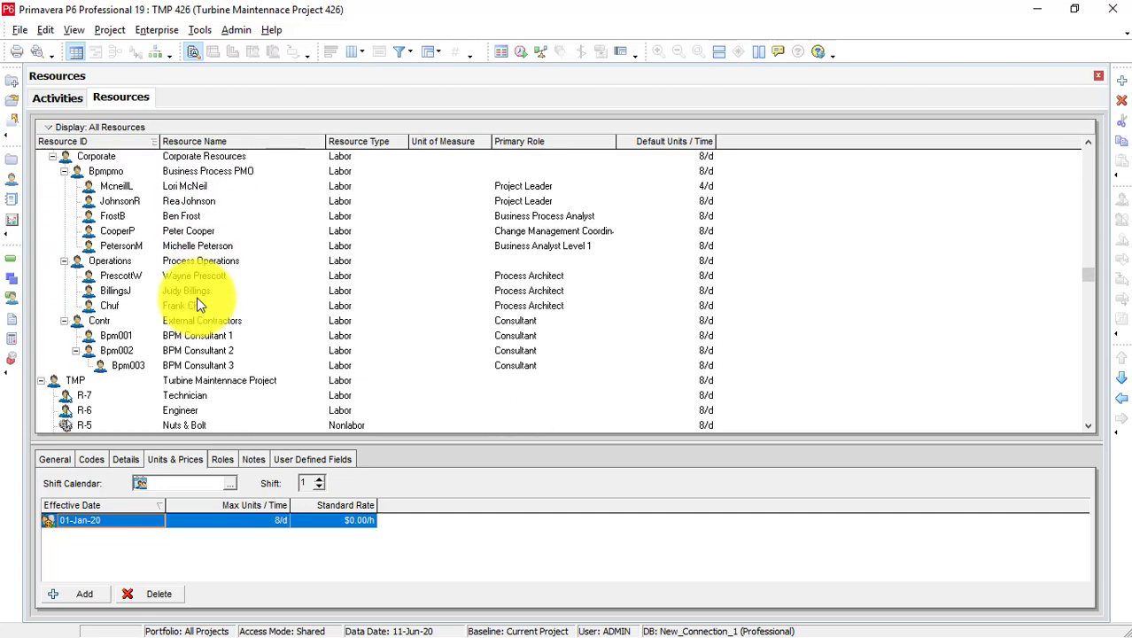
pyautogui.scroll(-2, 196, 306)
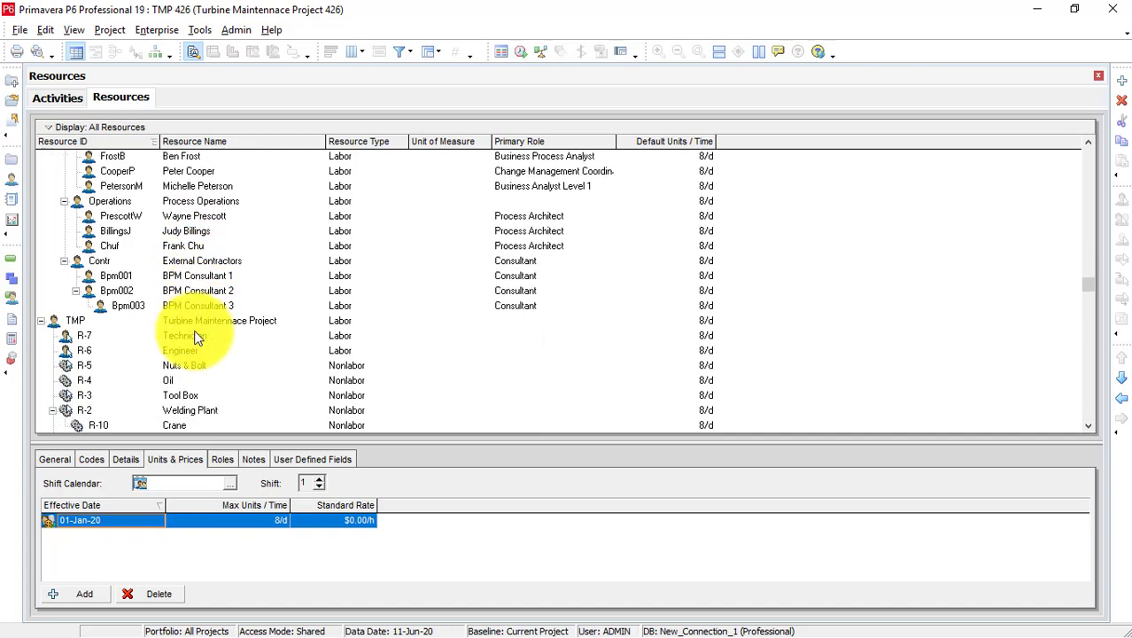
# Select the Turbine Maintenance Project group and its Technician resource R-7.
pyautogui.click(197, 323)
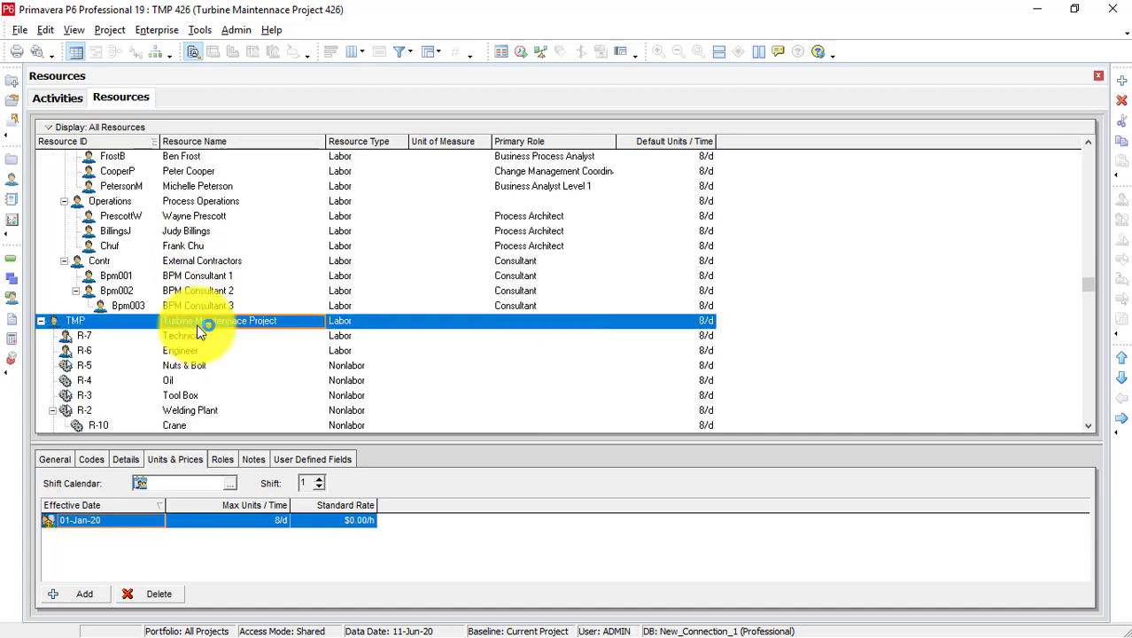
pyautogui.scroll(-1, 199, 322)
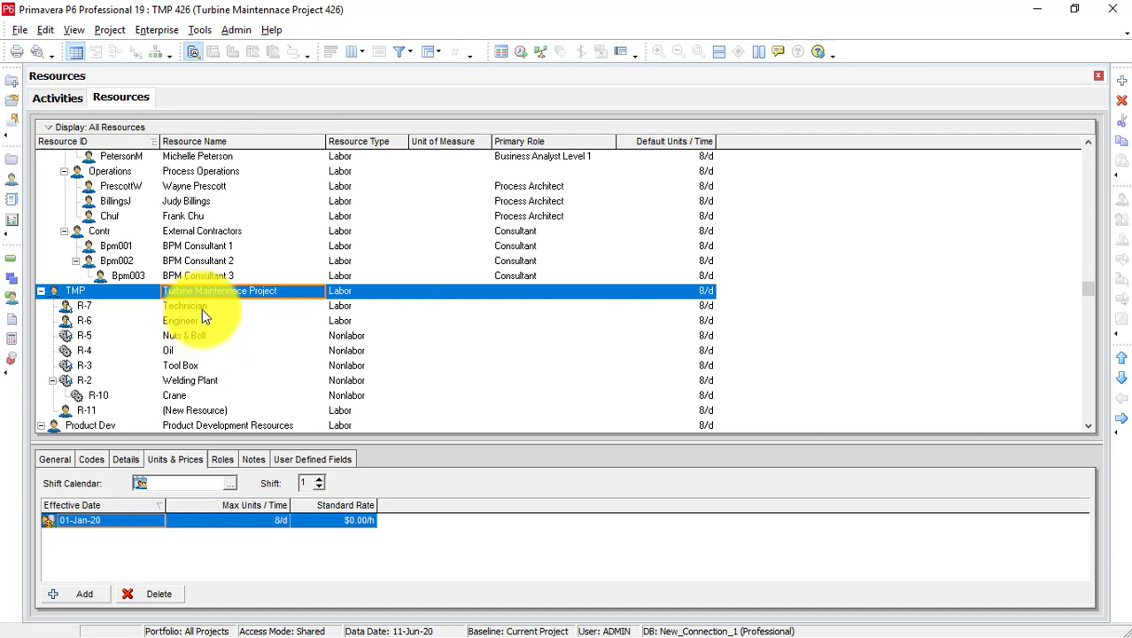
pyautogui.click(205, 306)
pyautogui.click(211, 288)
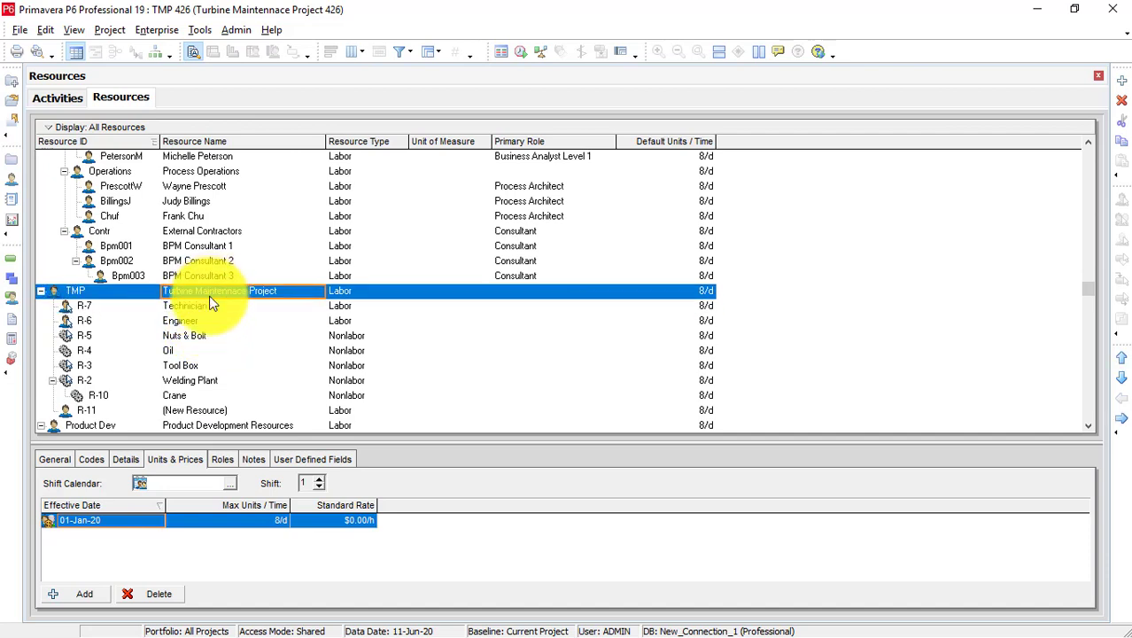
pyautogui.click(211, 306)
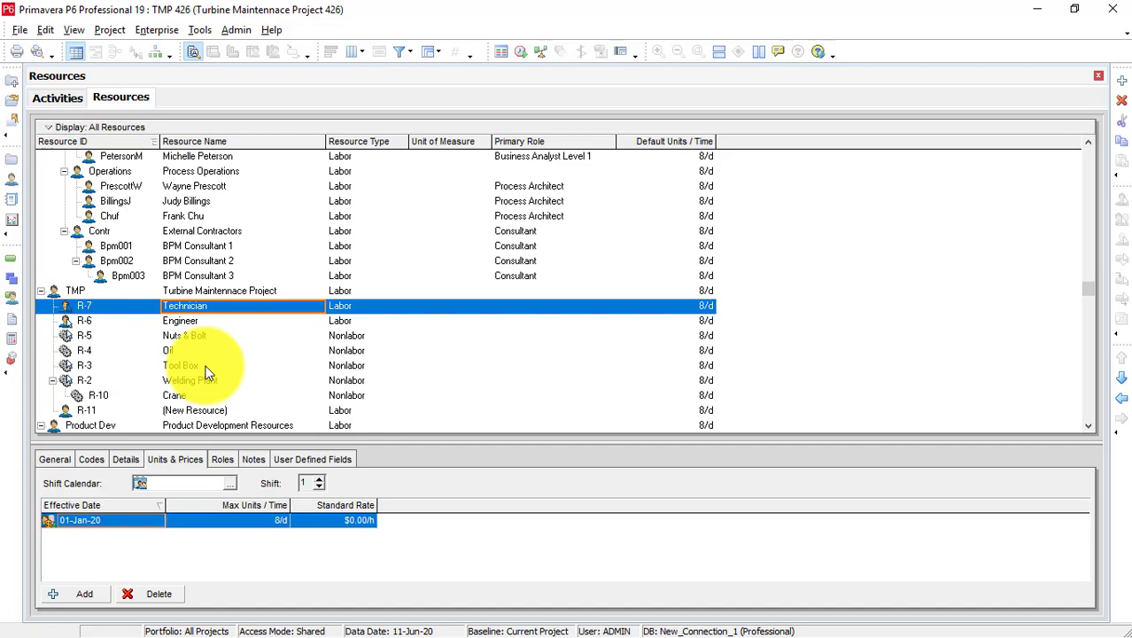
# Set the Technician (R-7) standard rate to $10/h, correcting an accidental 100.
pyautogui.click(345, 523)
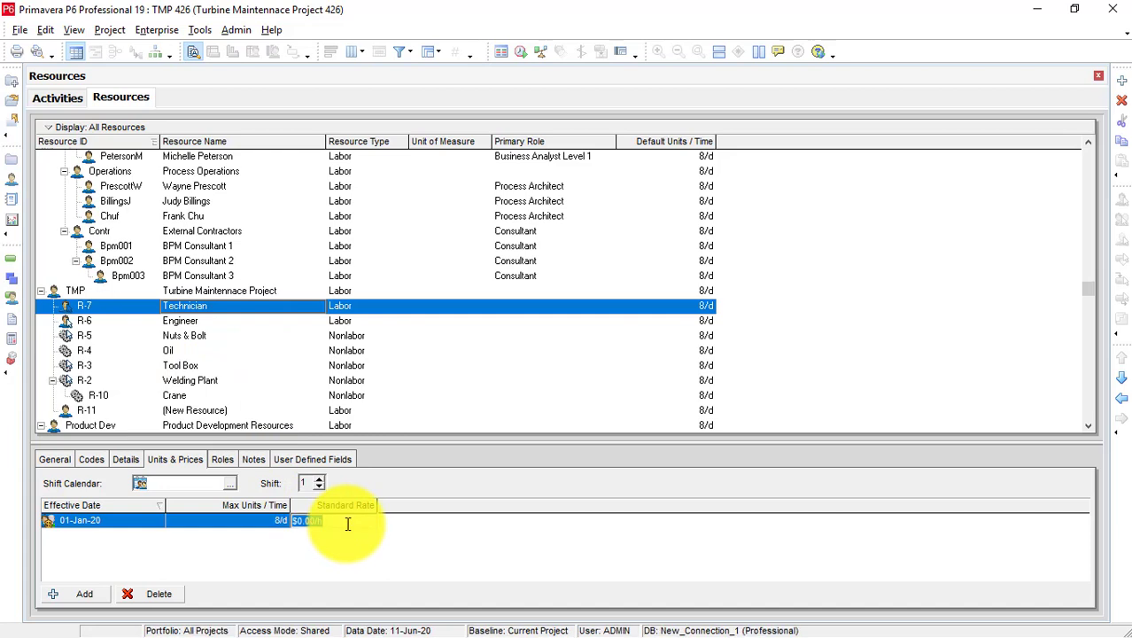
pyautogui.press('BackSpace')
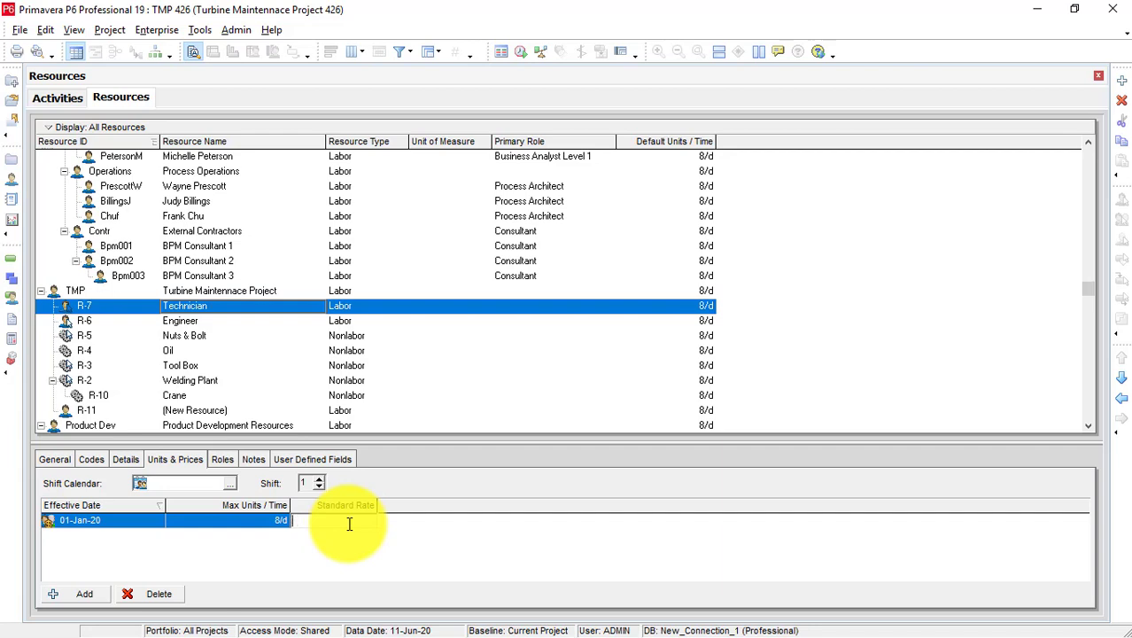
pyautogui.write('100')
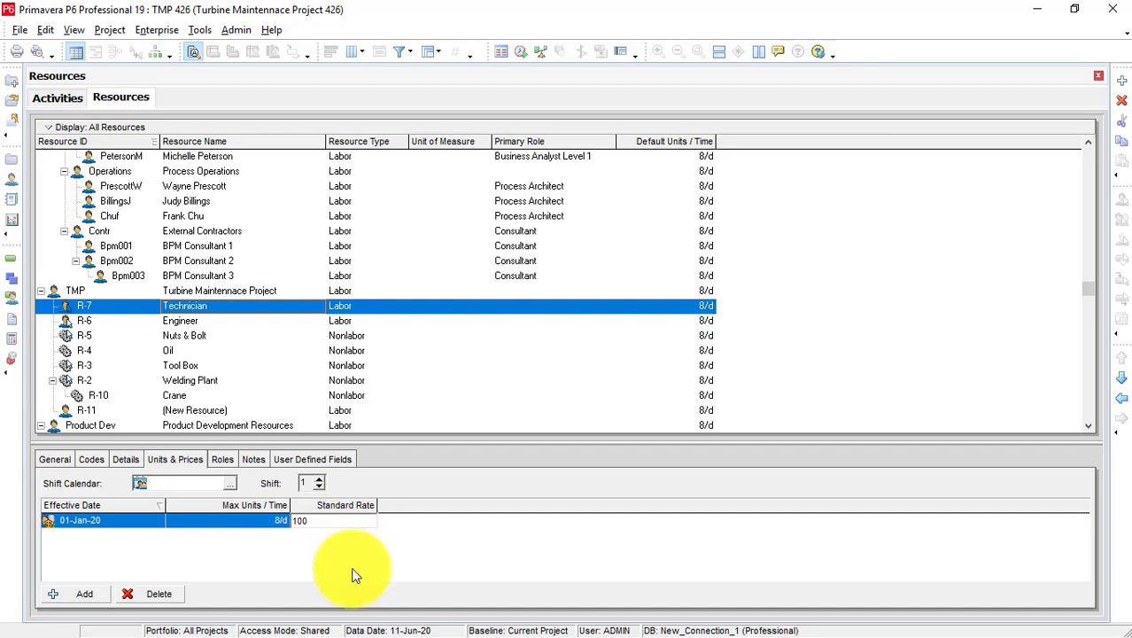
pyautogui.click(352, 569)
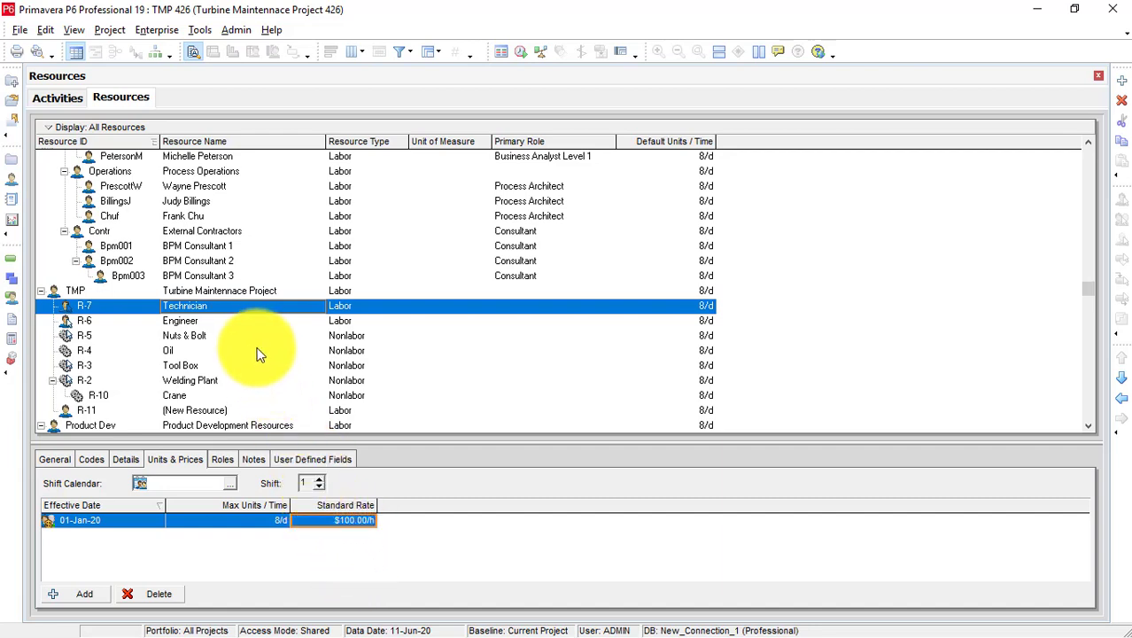
pyautogui.click(353, 521)
pyautogui.click(352, 520)
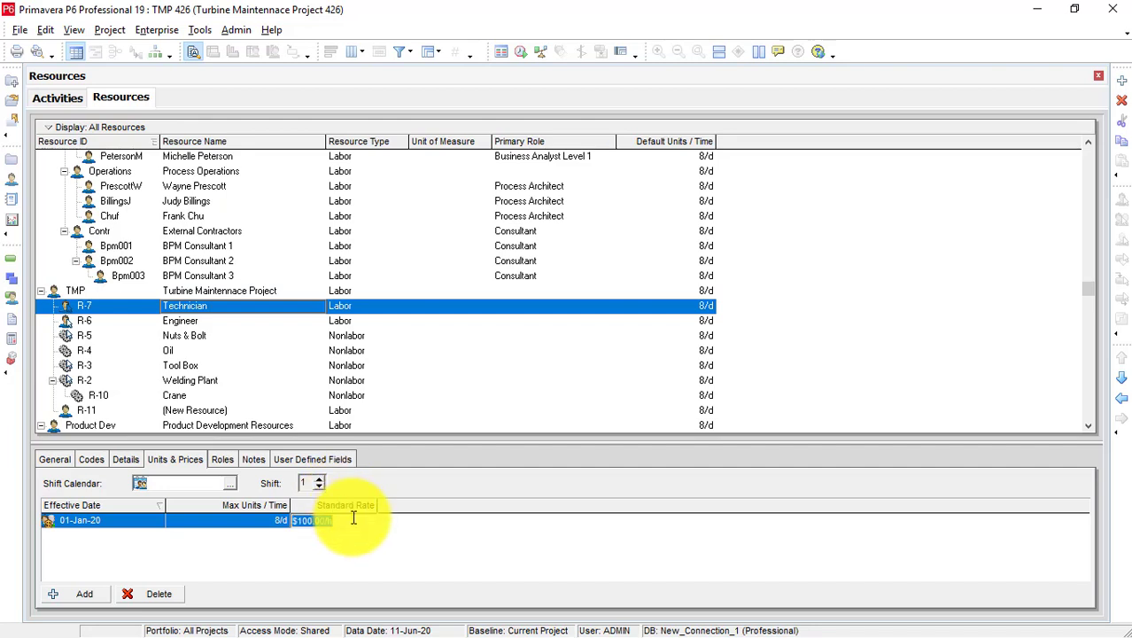
pyautogui.press('BackSpace')
pyautogui.write('10')
pyautogui.click(359, 567)
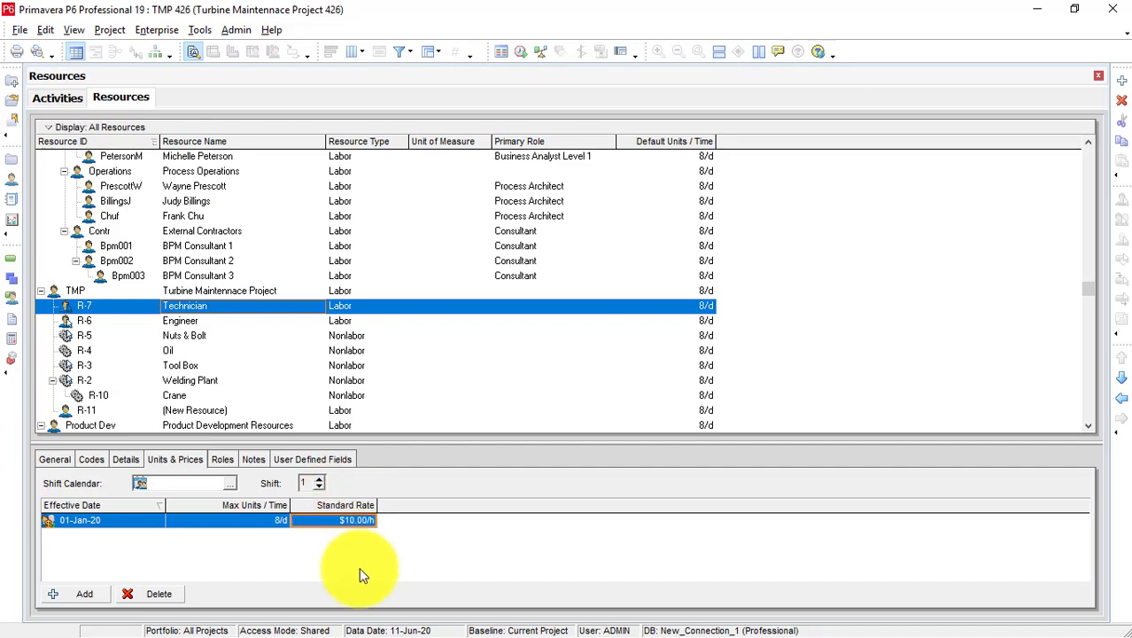
# Set the Engineer (R-6) standard rate to $35/h, keeping its name Engineer.
pyautogui.click(233, 321)
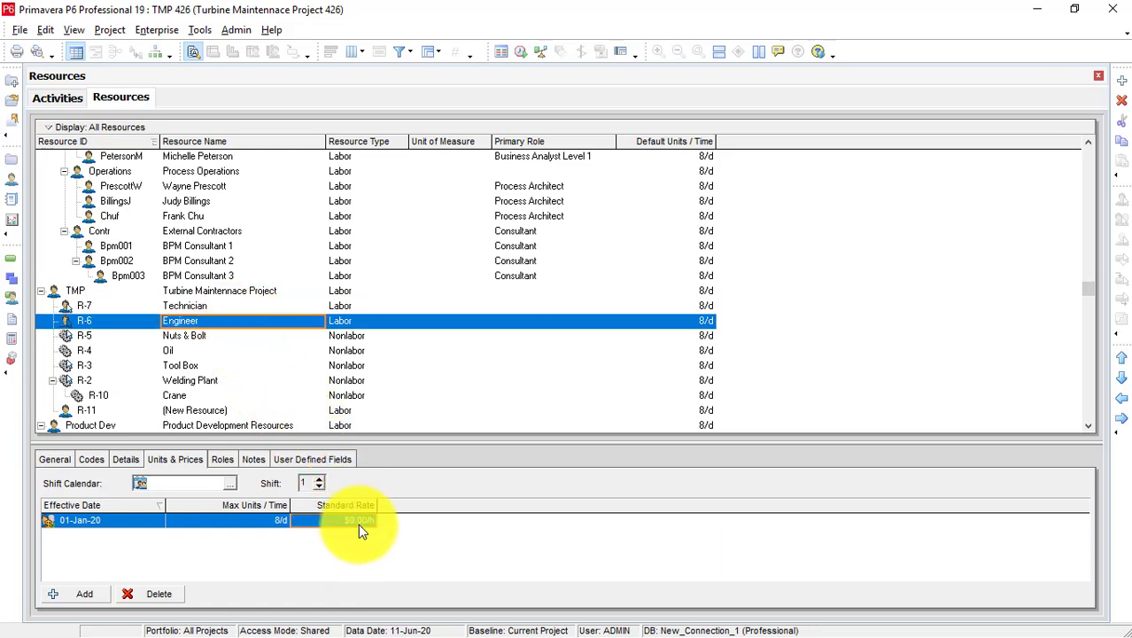
pyautogui.write('40')
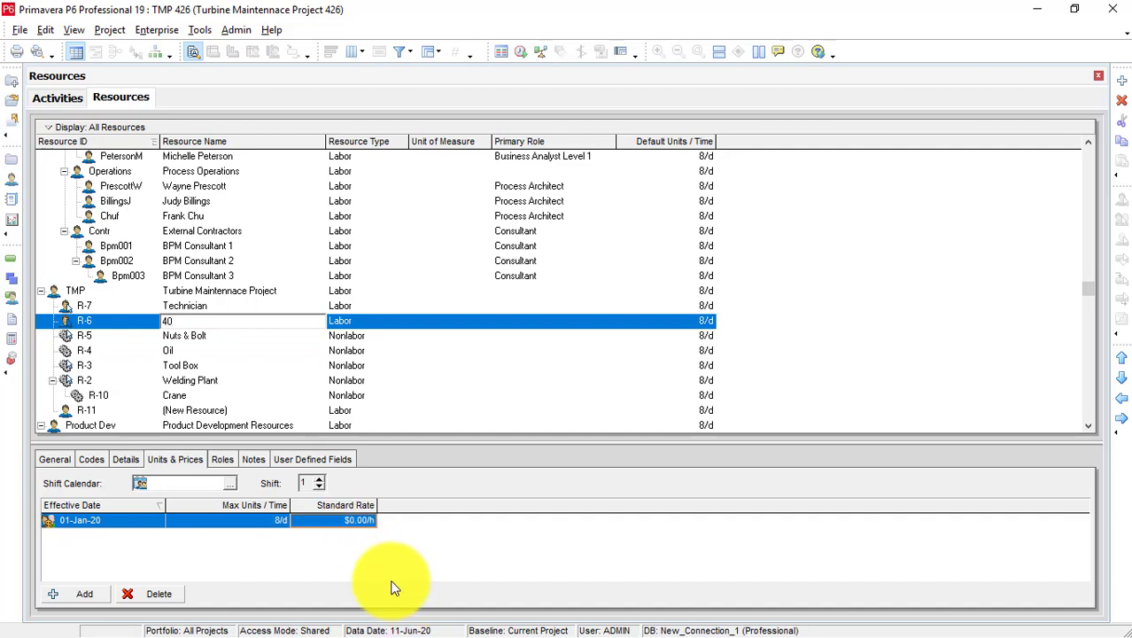
pyautogui.press('BackSpace')
pyautogui.press('BackSpace')
pyautogui.click(460, 526)
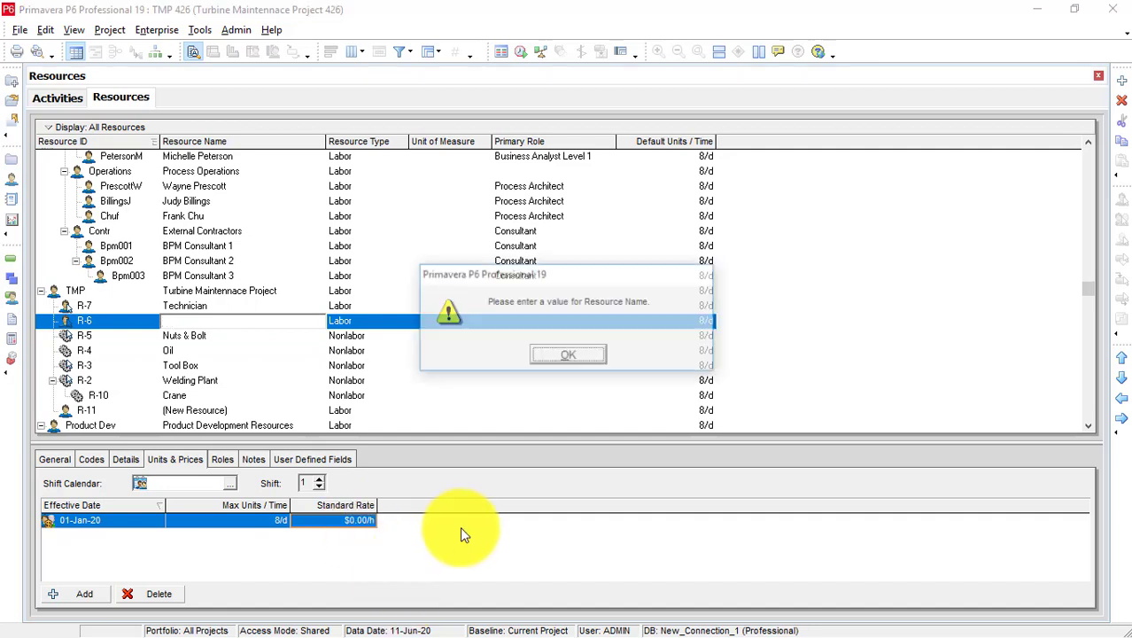
pyautogui.click(568, 355)
pyautogui.click(373, 523)
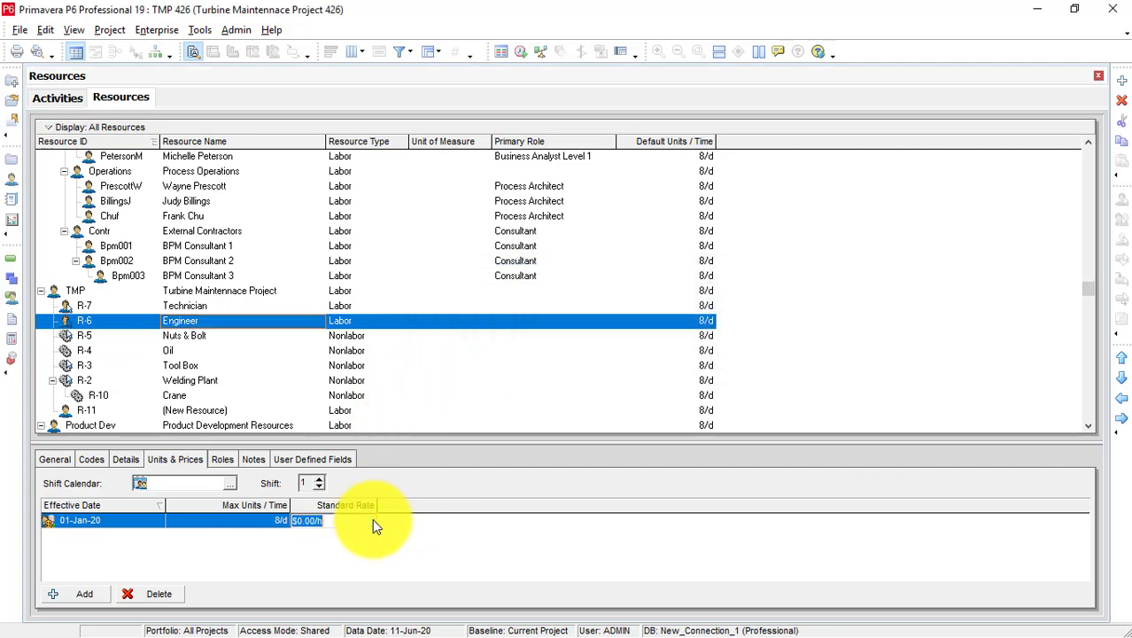
pyautogui.press('BackSpace')
pyautogui.write('35')
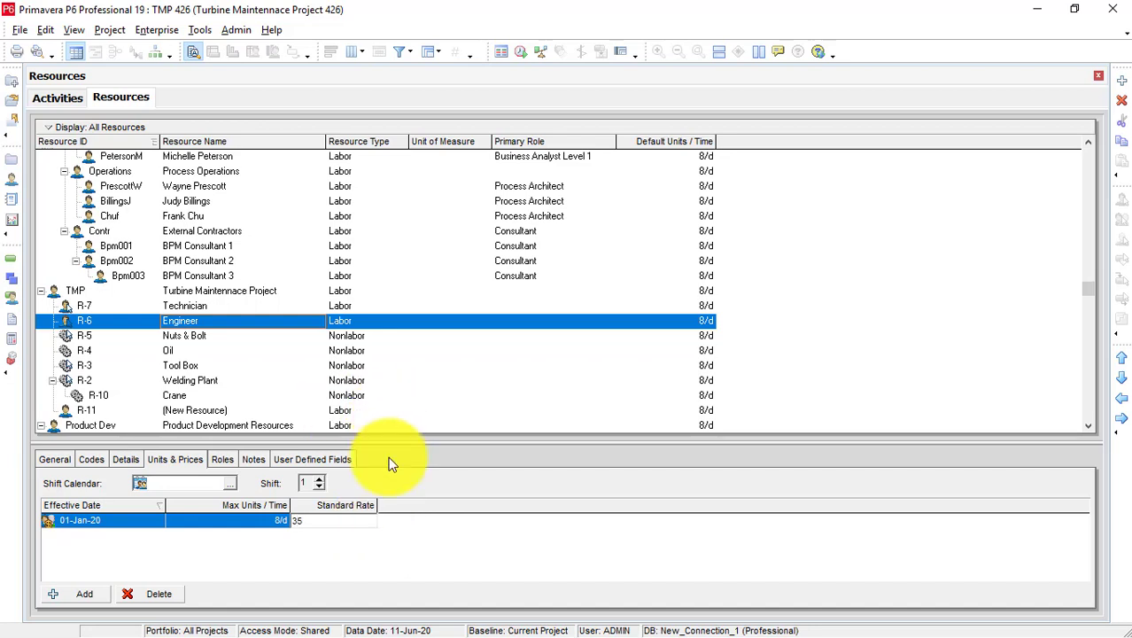
pyautogui.press('Return')
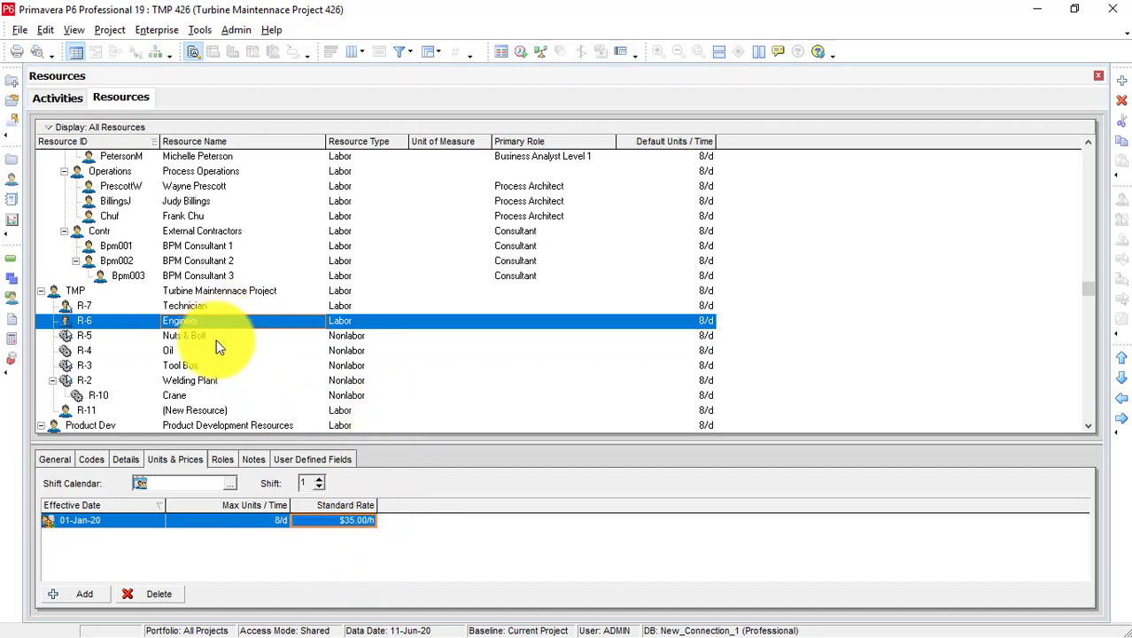
pyautogui.click(215, 335)
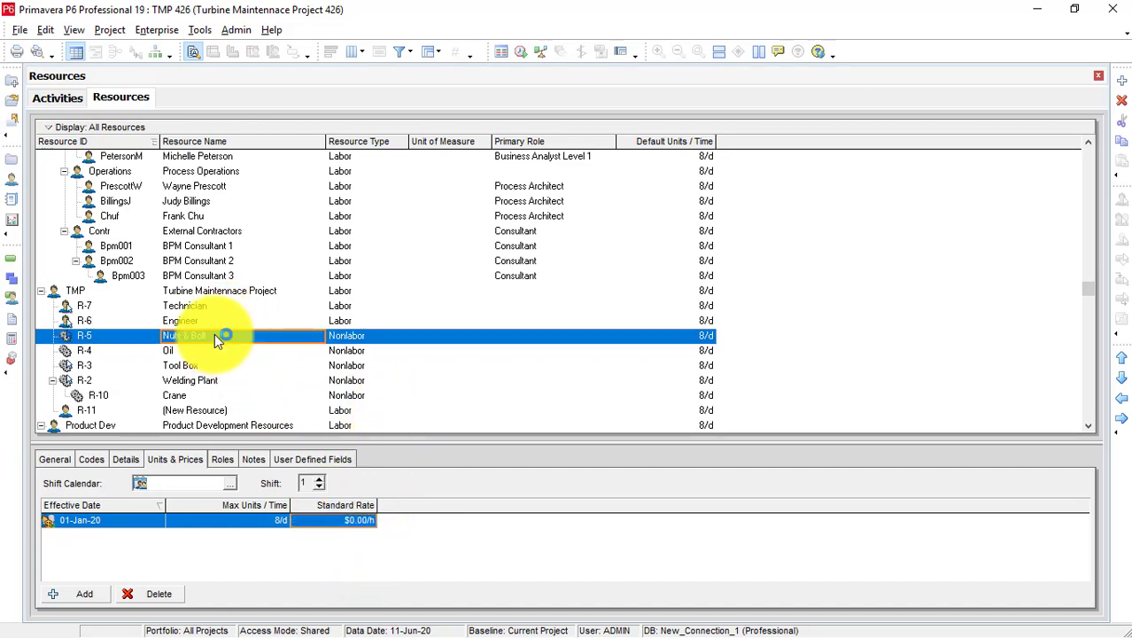
# Set the Nuts & Bolt (R-5) standard rate to $500/h.
pyautogui.click(342, 522)
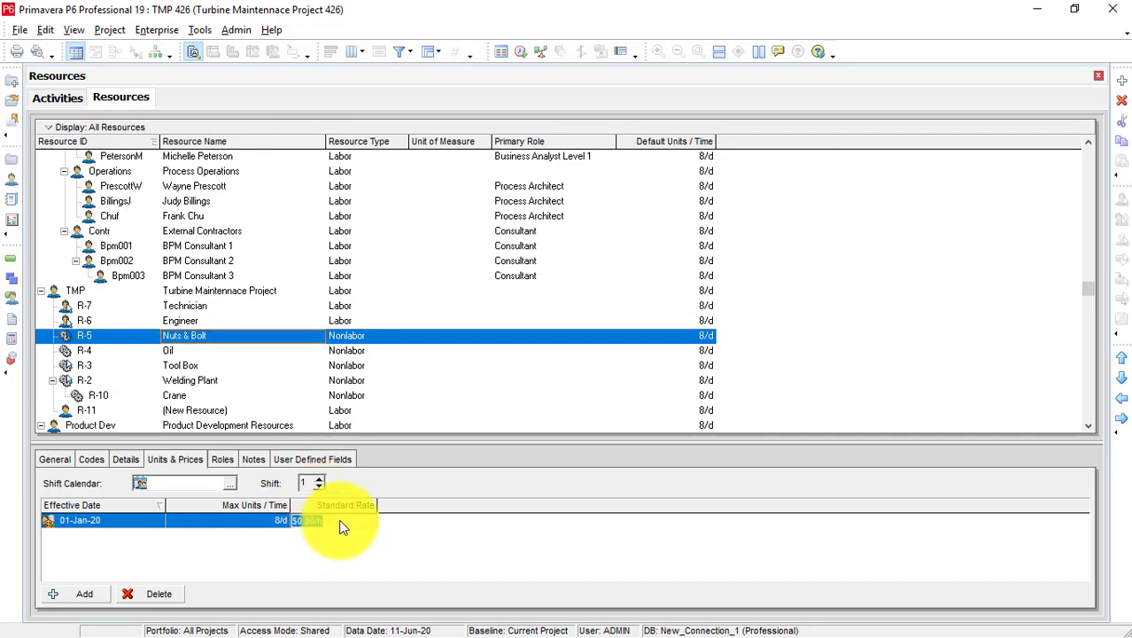
pyautogui.write('500')
pyautogui.press('Return')
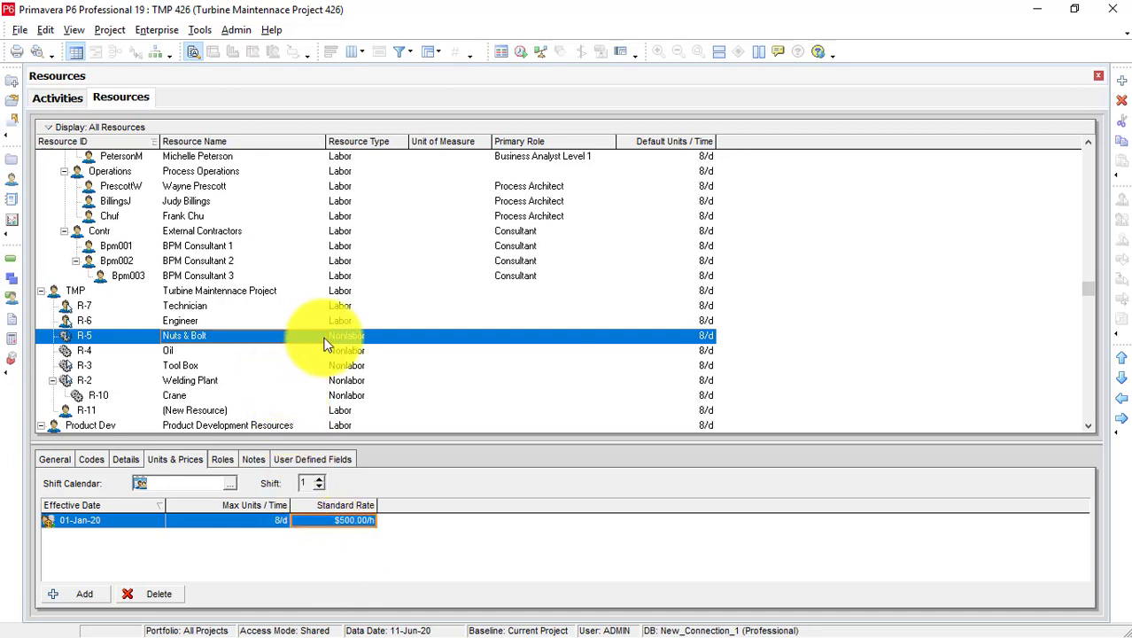
pyautogui.click(706, 340)
pyautogui.click(706, 340)
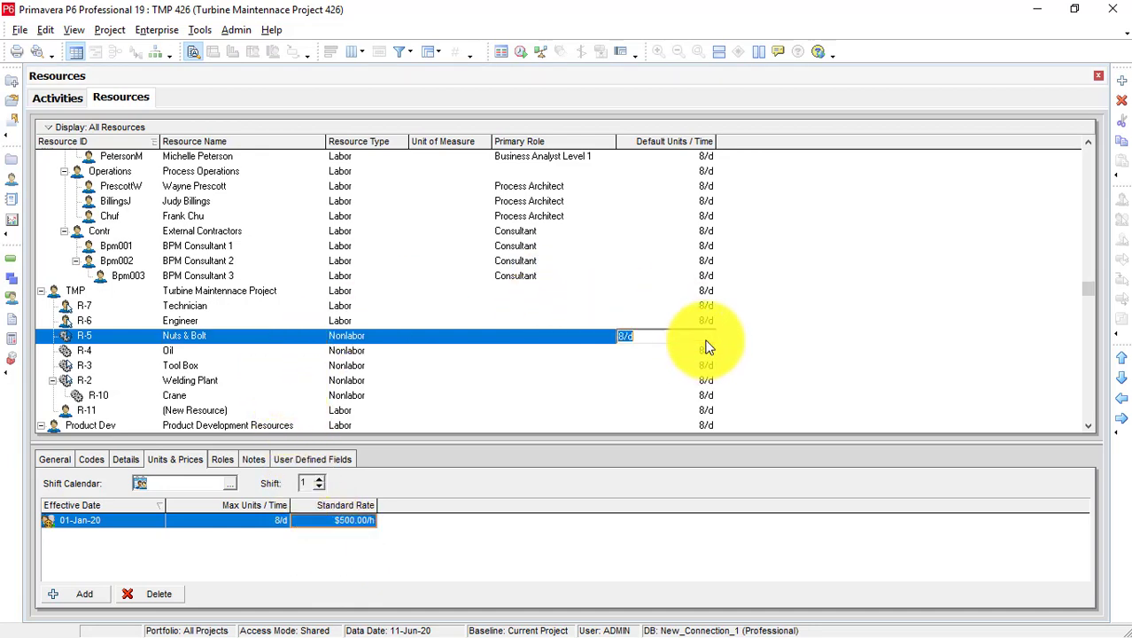
# Give Welding Plant (R-2) a standard rate of $55.00/h.
pyautogui.click(394, 396)
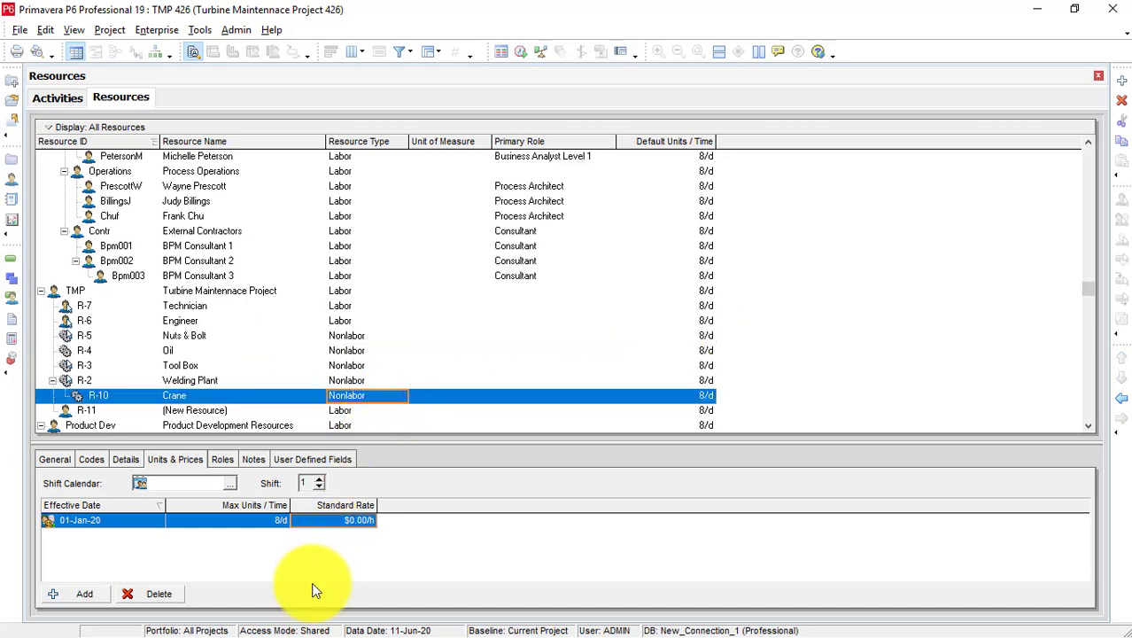
pyautogui.scroll(-1, 233, 373)
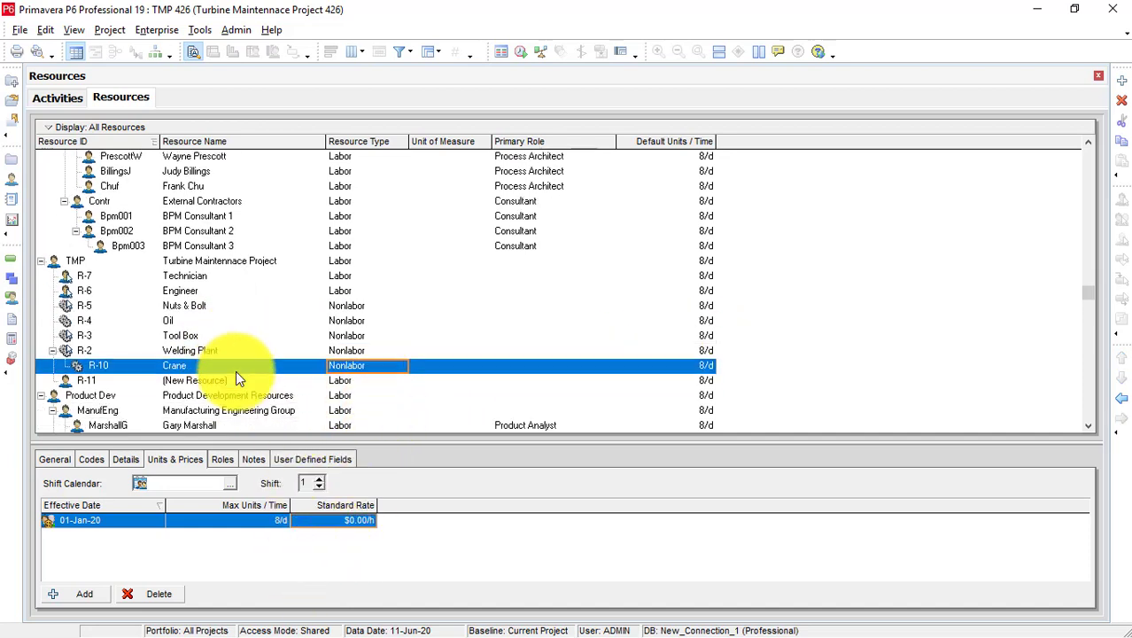
pyautogui.click(222, 350)
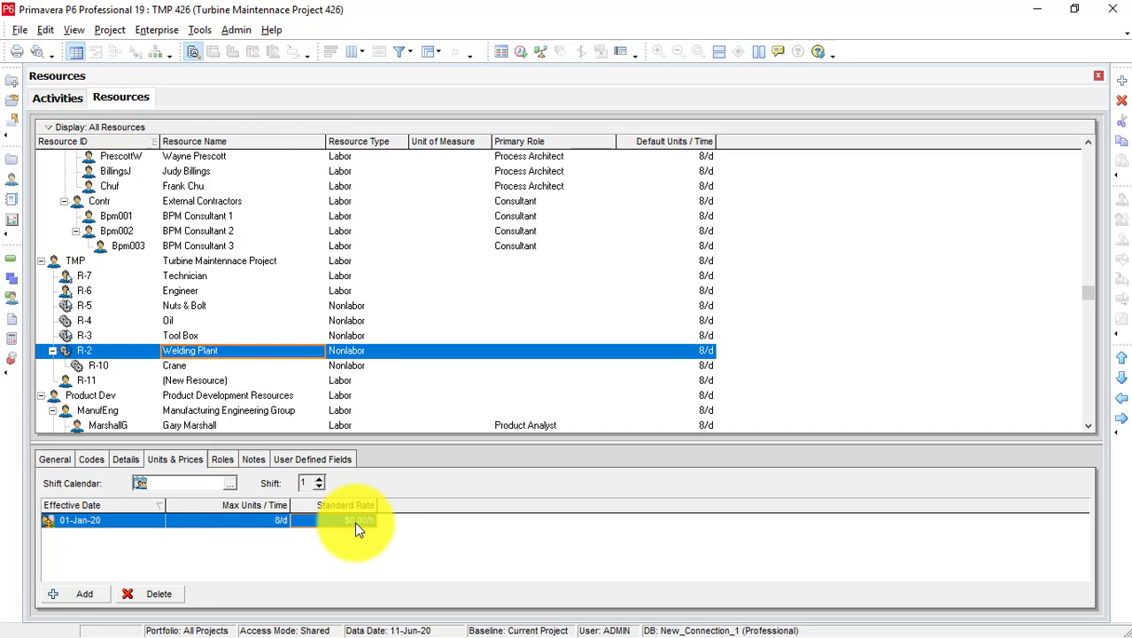
pyautogui.click(355, 521)
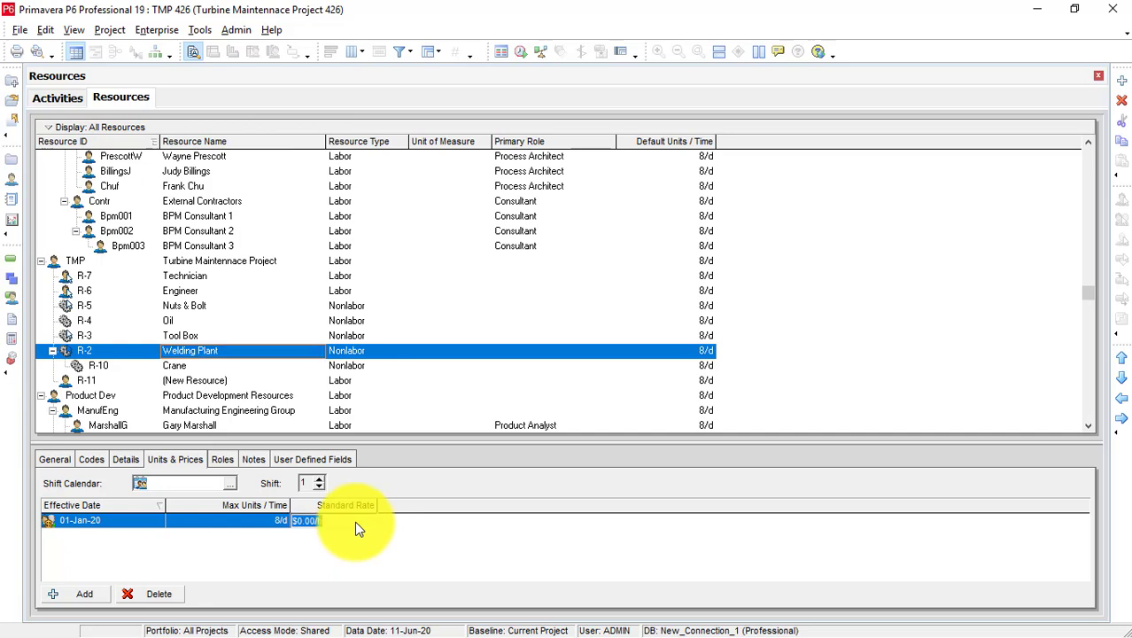
pyautogui.press('BackSpace')
pyautogui.write('55')
pyautogui.click(370, 544)
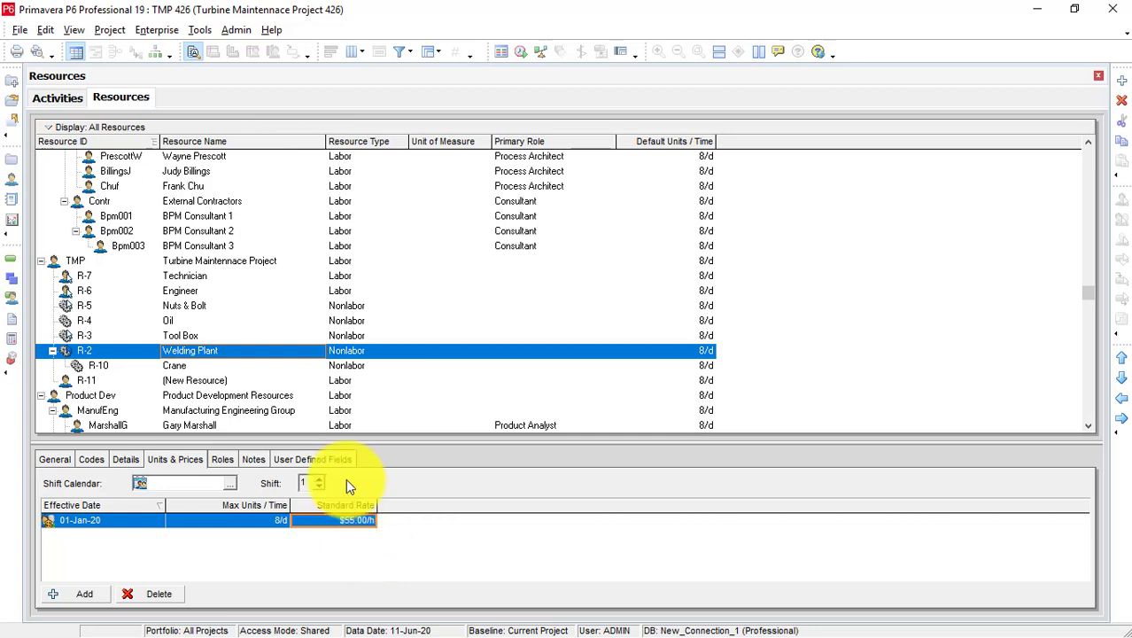
pyautogui.click(239, 368)
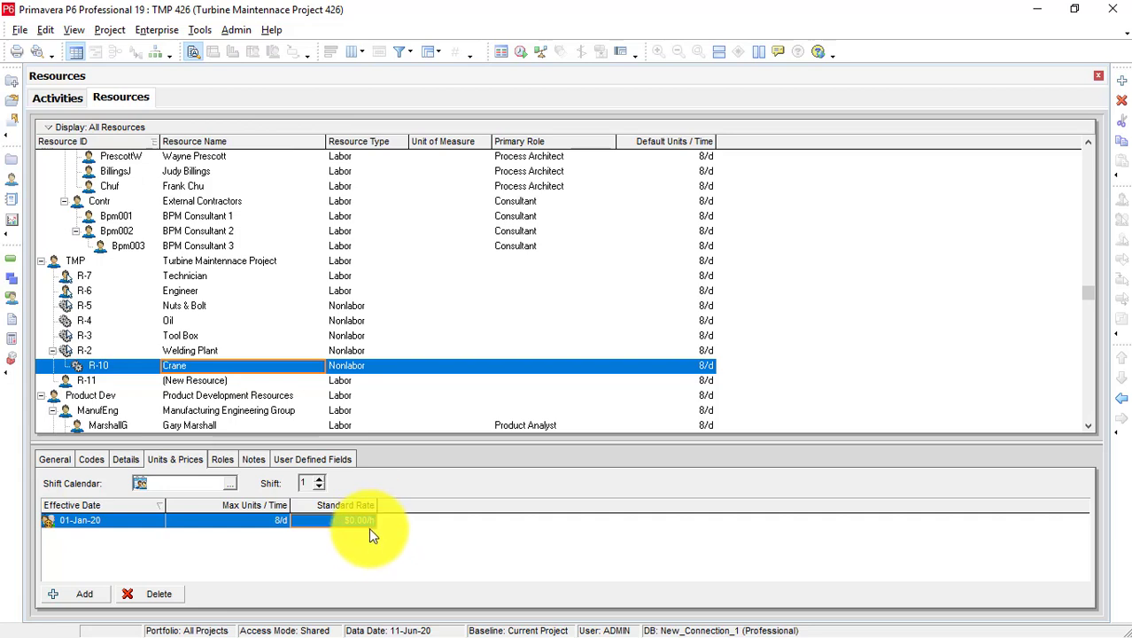
# Set the Crane (R-10) standard rate to $70.00/h and return to the TMP 426 Activities view.
pyautogui.click(370, 522)
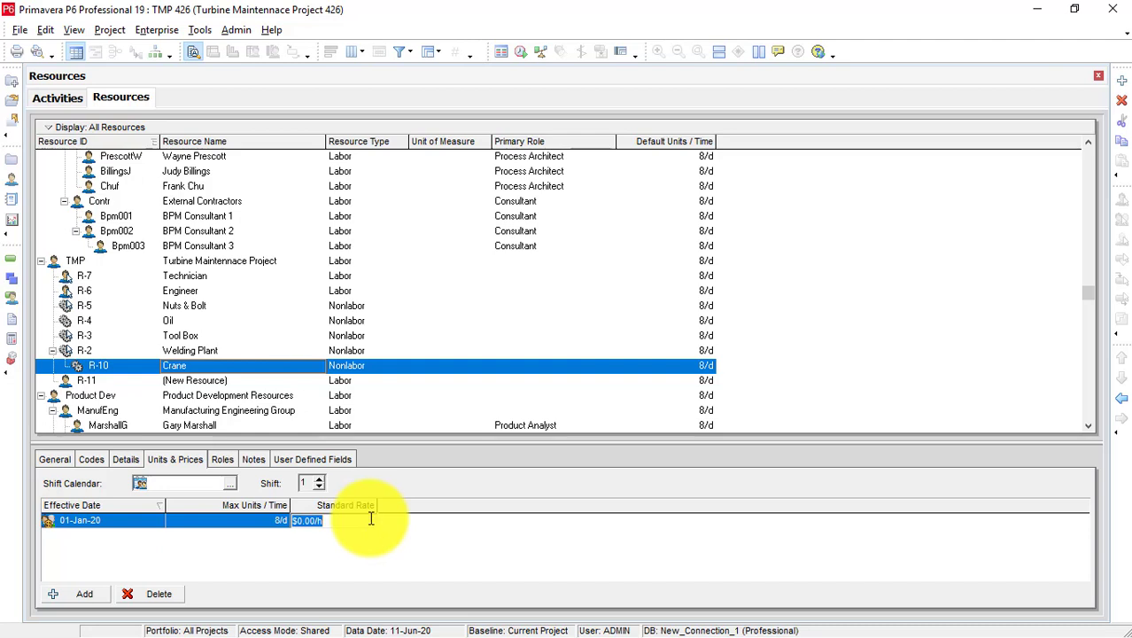
pyautogui.press('BackSpace')
pyautogui.write('600')
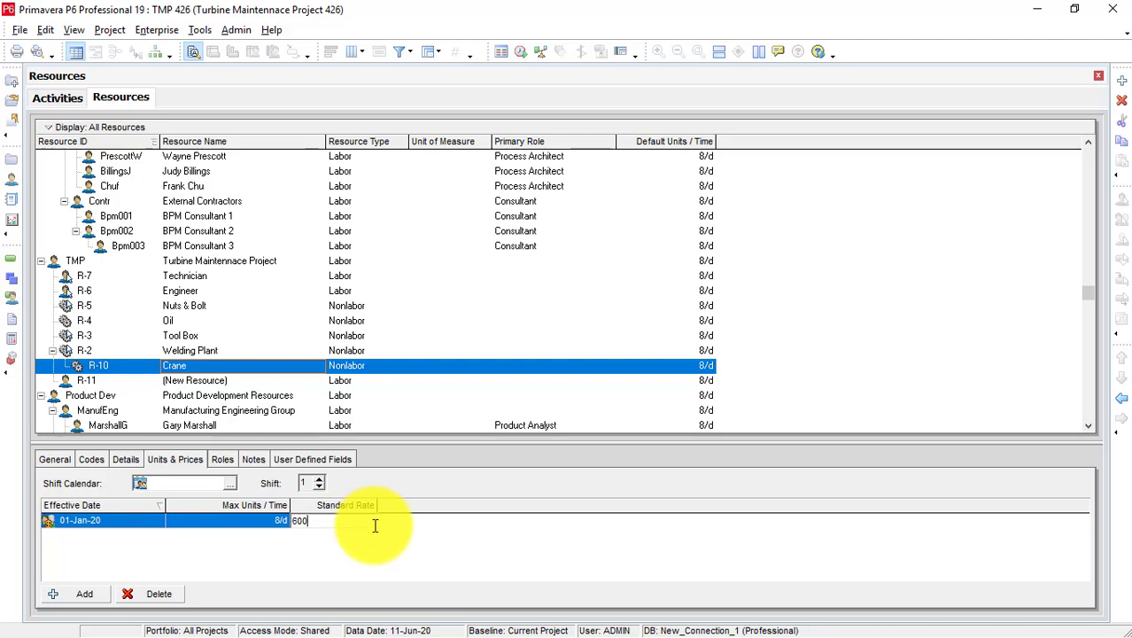
pyautogui.press('BackSpace')
pyautogui.press('BackSpace')
pyautogui.press('BackSpace')
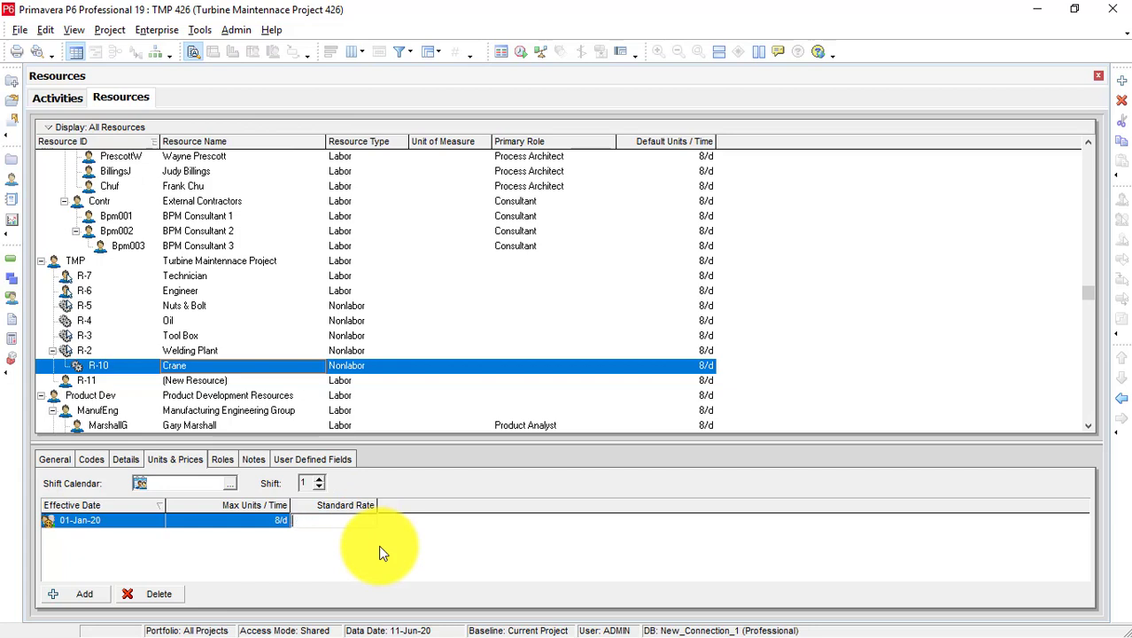
pyautogui.write('70')
pyautogui.press('Return')
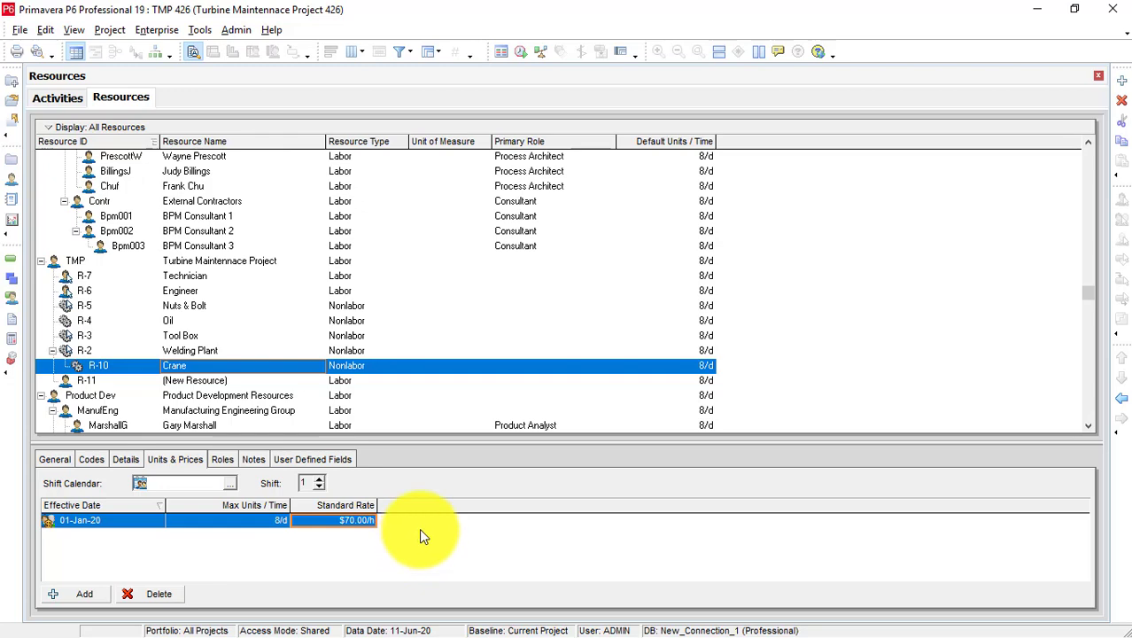
pyautogui.click(75, 100)
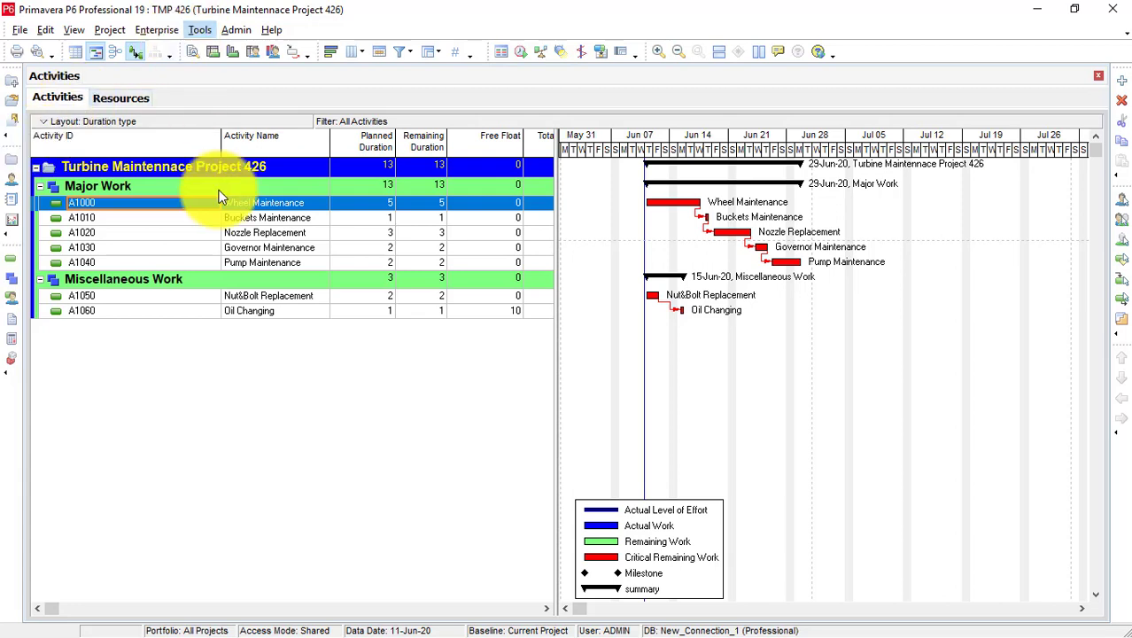
# Show A1000 Wheel Maintenance's resource assignments in Activity Details and open the assignment column chooser.
pyautogui.rightClick(249, 200)
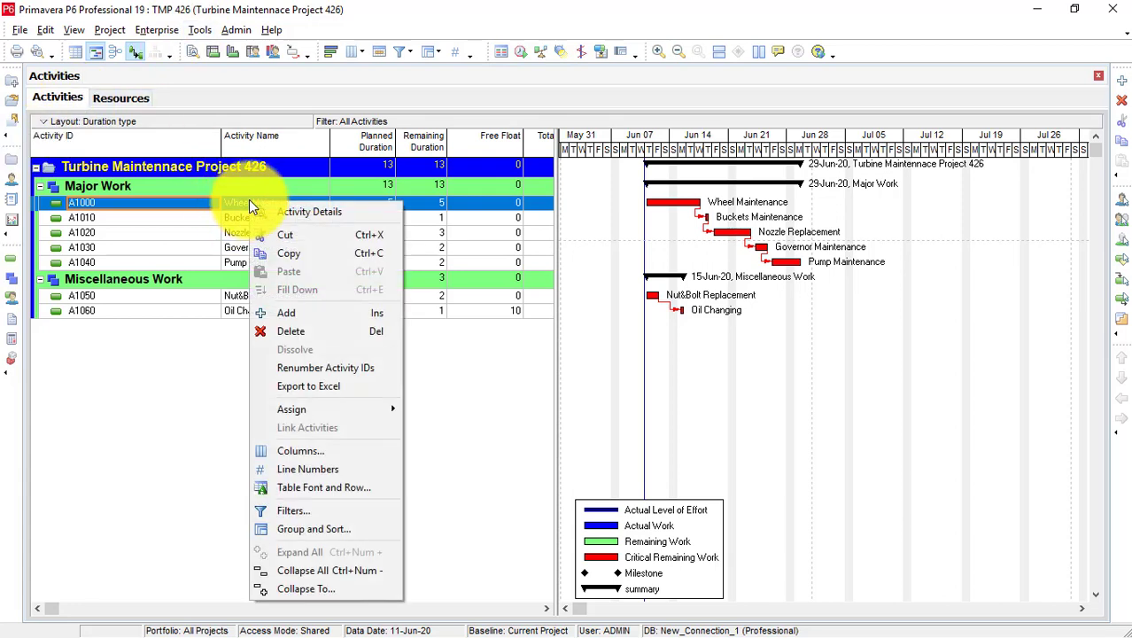
pyautogui.click(275, 212)
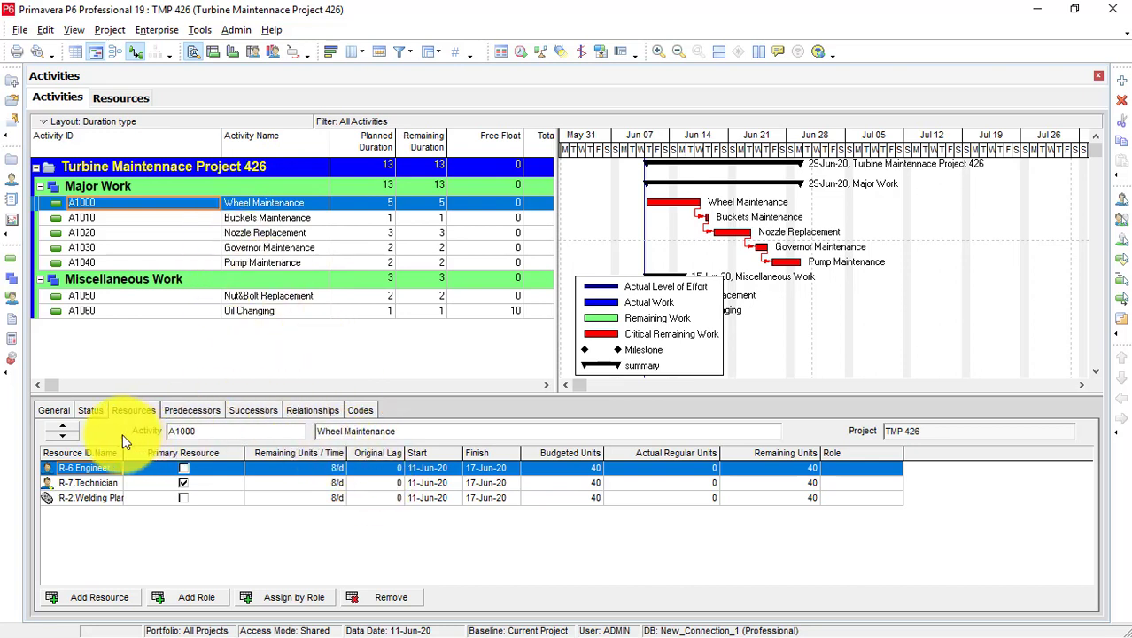
pyautogui.click(66, 411)
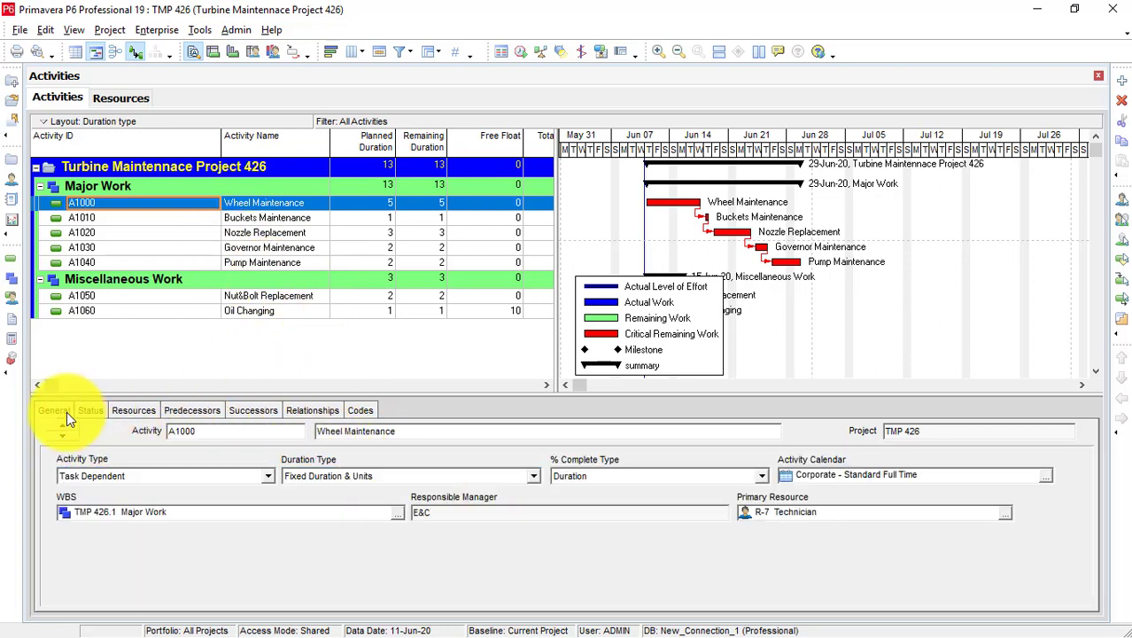
pyautogui.click(144, 410)
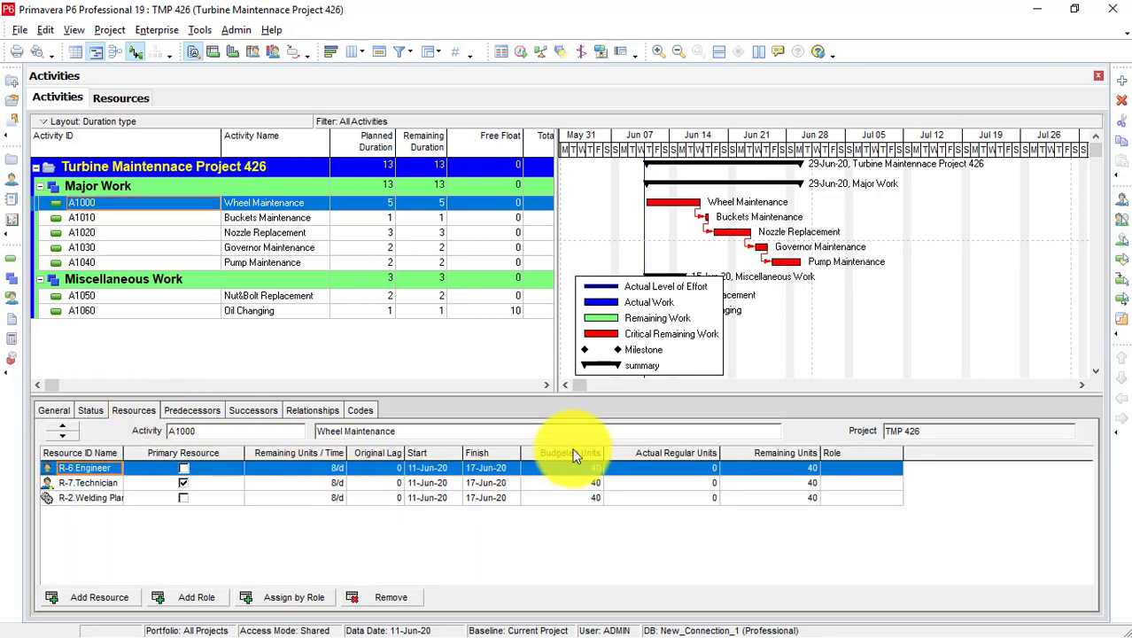
pyautogui.rightClick(572, 454)
pyautogui.click(607, 461)
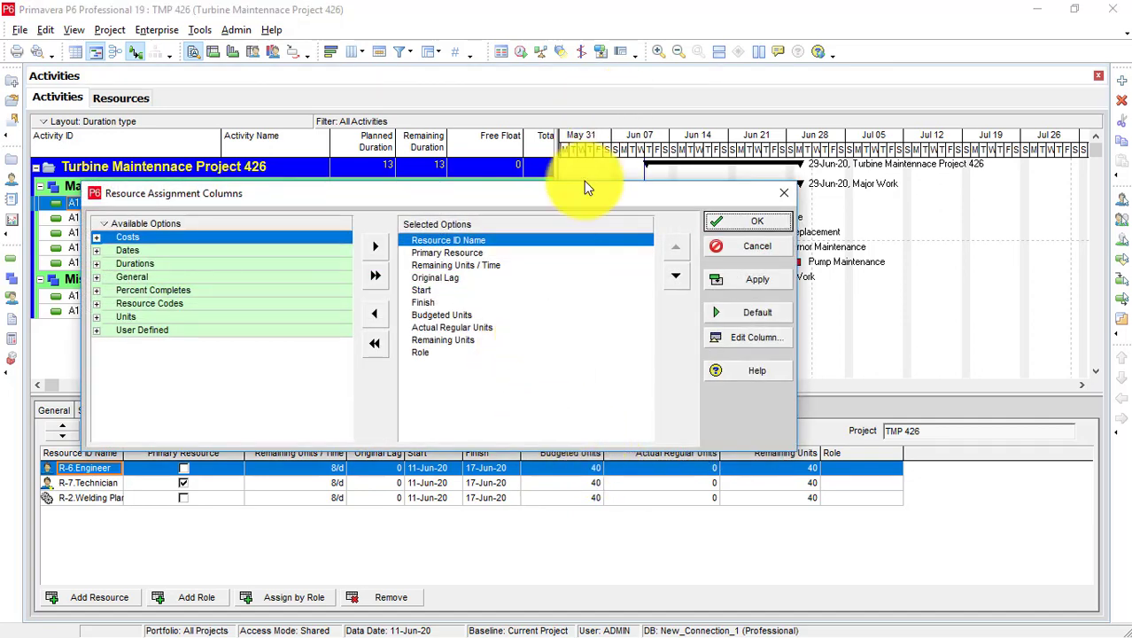
# Add the General > Cost Account column to the assignments table, placed right after Finish.
pyautogui.moveTo(598, 189); pyautogui.dragTo(622, 113)
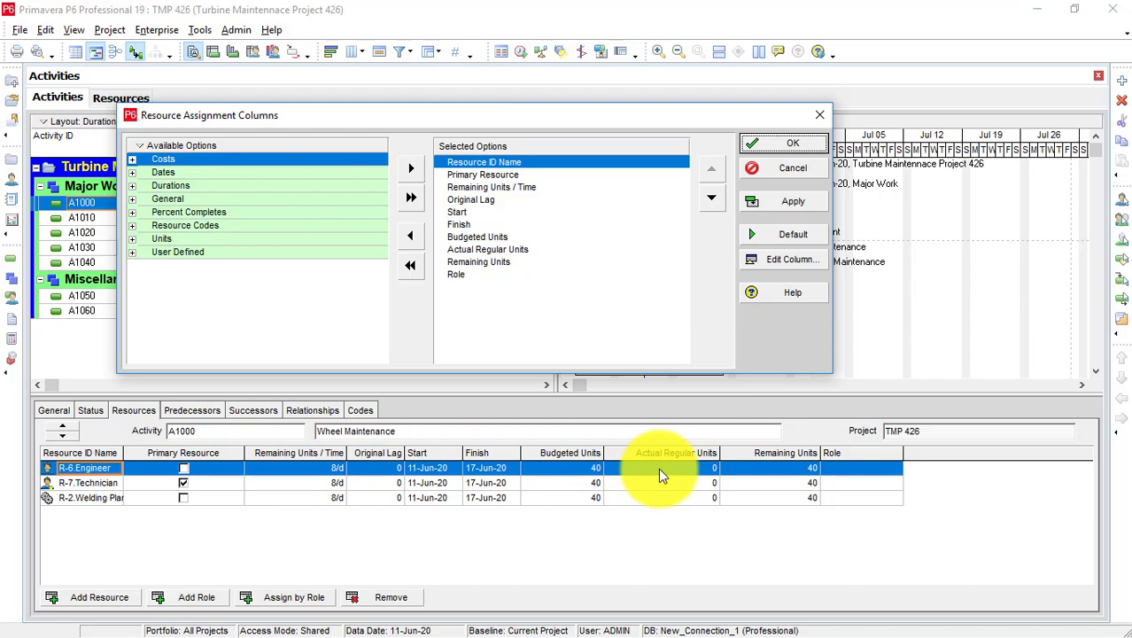
pyautogui.click(133, 199)
pyautogui.scroll(-1, 168, 239)
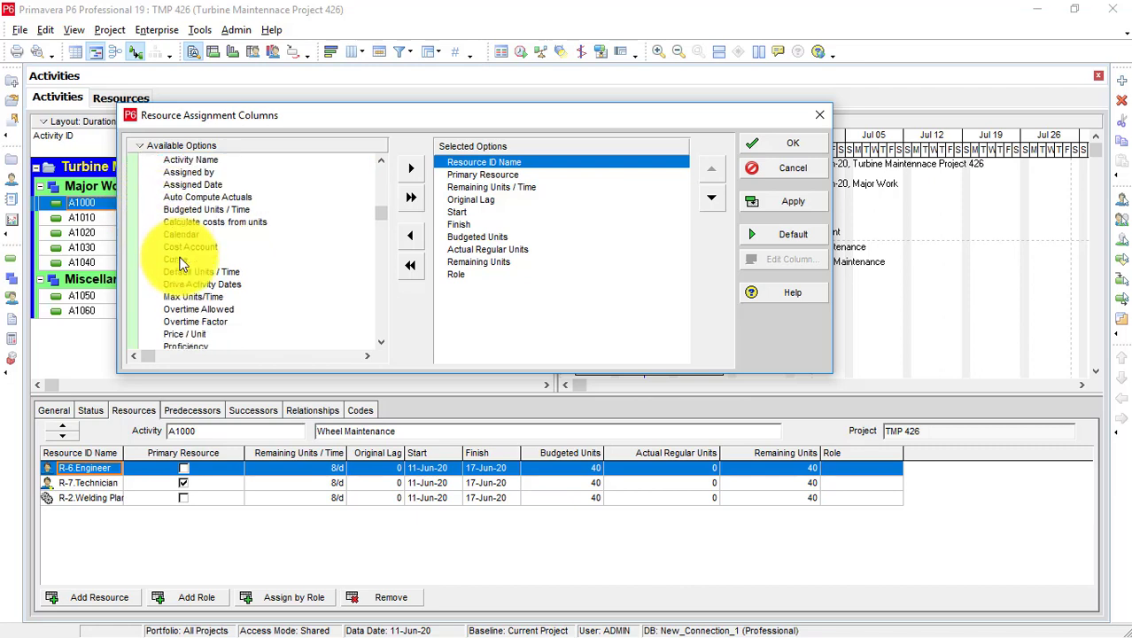
pyautogui.scroll(-5, 180, 263)
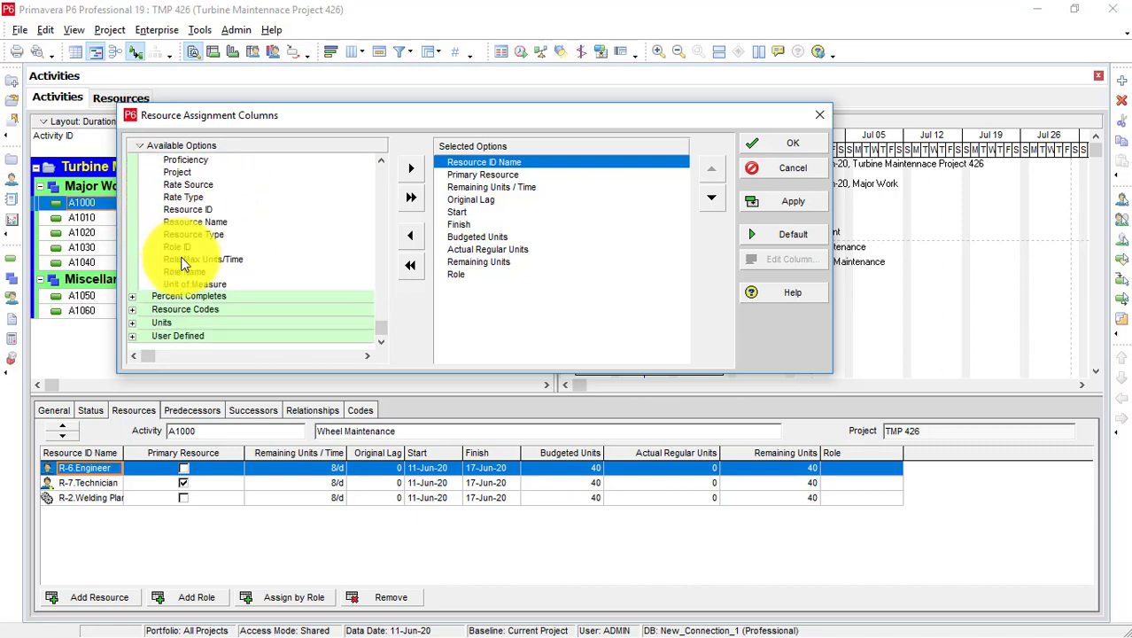
pyautogui.scroll(3, 181, 263)
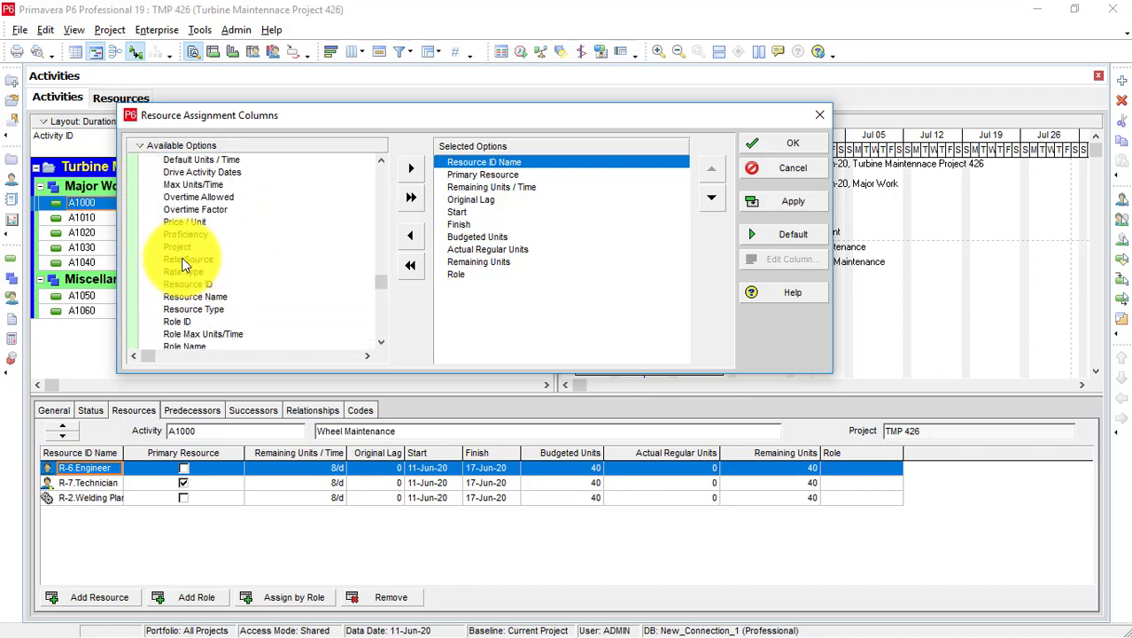
pyautogui.scroll(2, 181, 257)
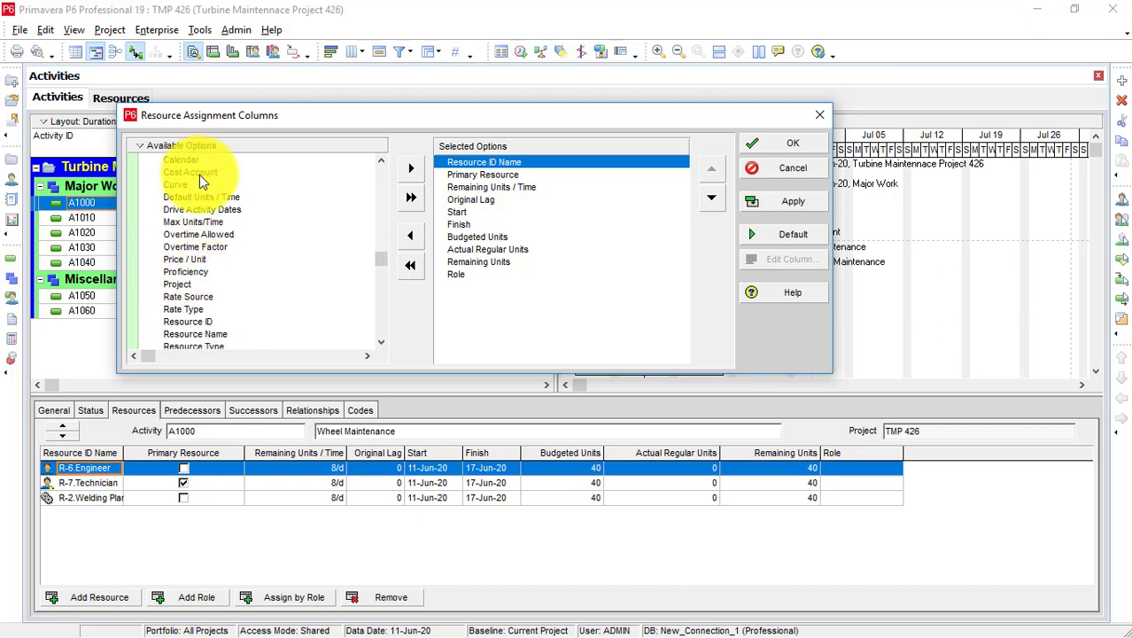
pyautogui.click(200, 172)
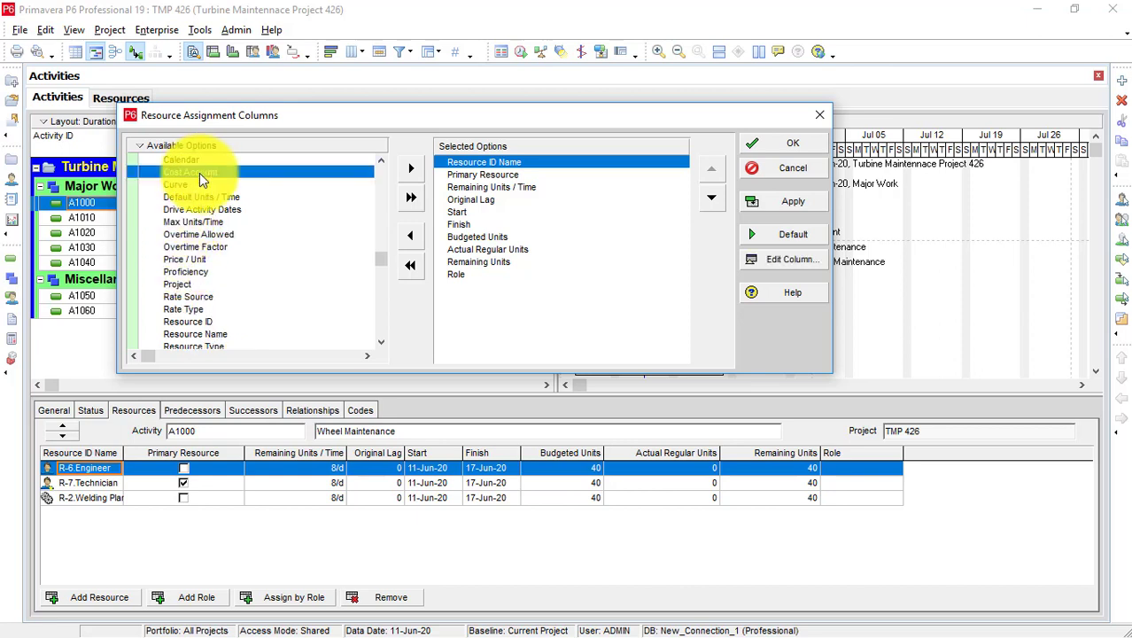
pyautogui.click(417, 168)
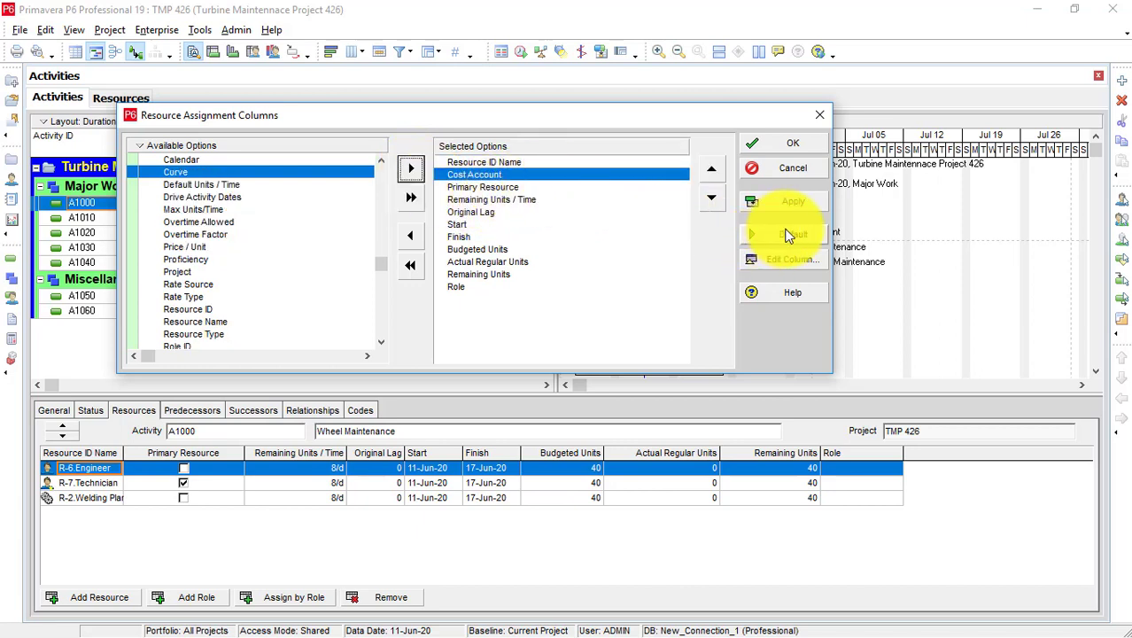
pyautogui.click(718, 199)
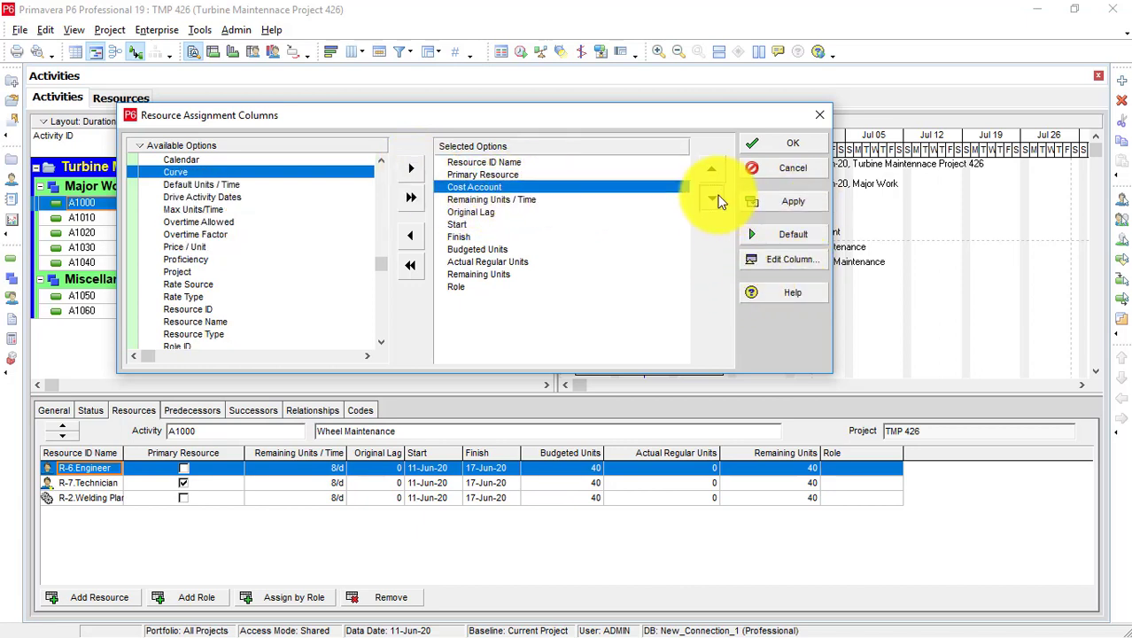
pyautogui.click(718, 199)
pyautogui.click(717, 200)
pyautogui.click(717, 200)
pyautogui.click(717, 199)
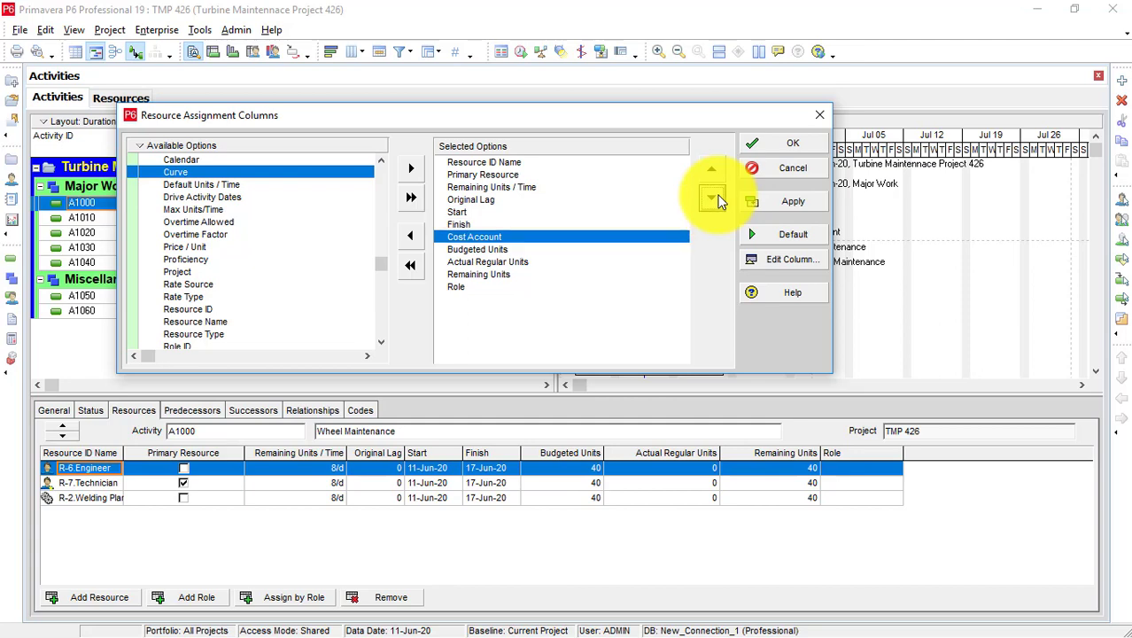
pyautogui.click(806, 204)
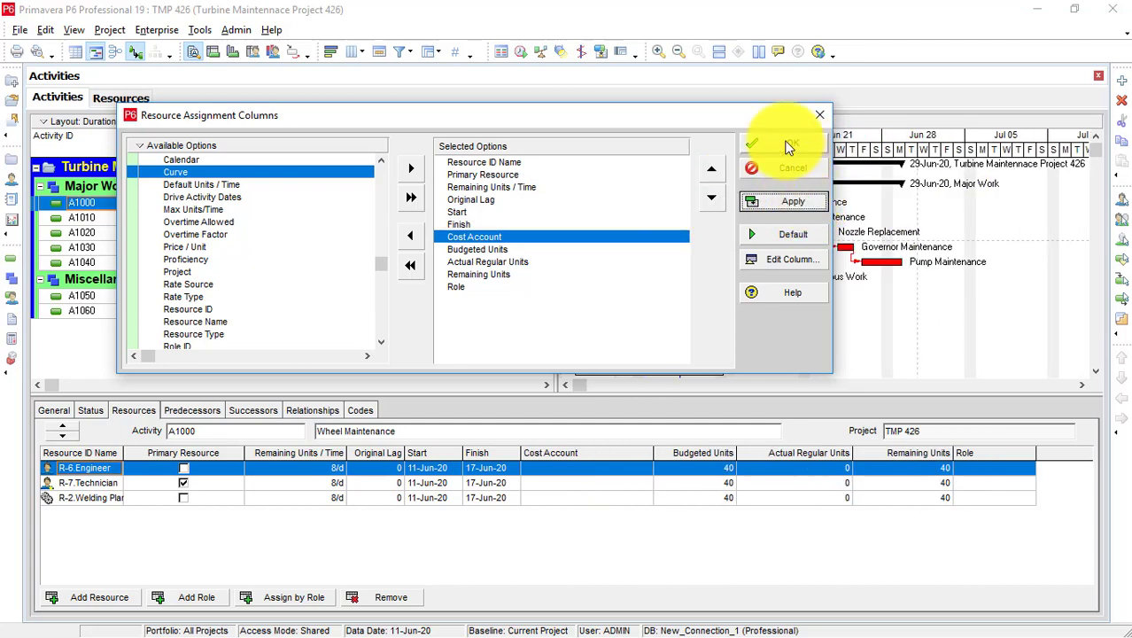
pyautogui.click(787, 146)
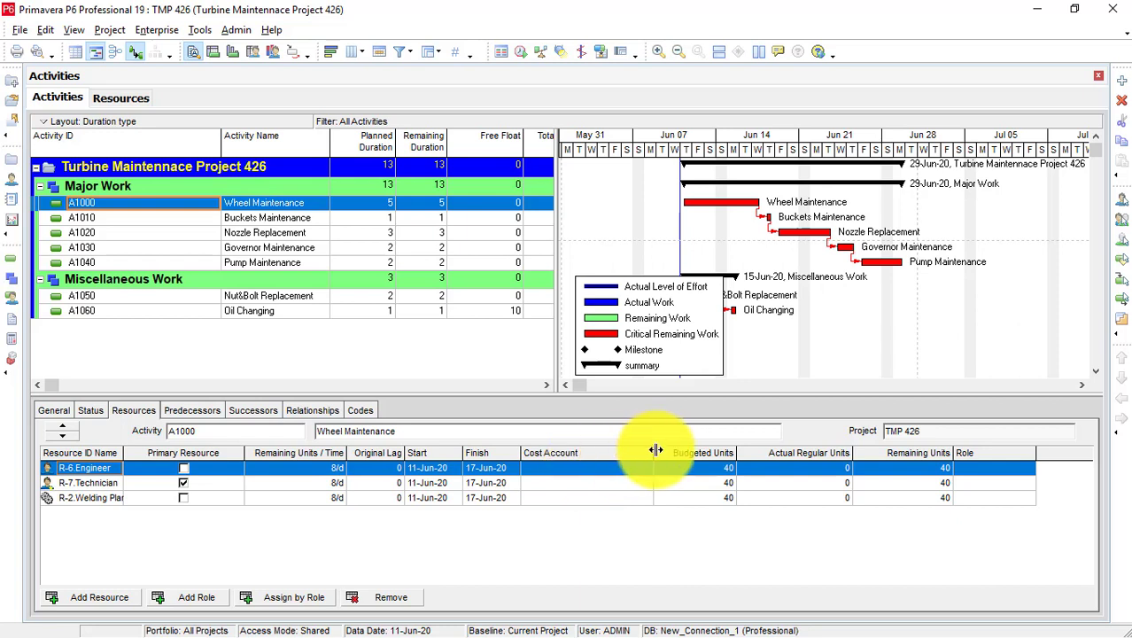
# Narrow the Cost Account column and review the blank Engineer, Technician and Welding Plant assignments.
pyautogui.moveTo(654, 450); pyautogui.dragTo(619, 449)
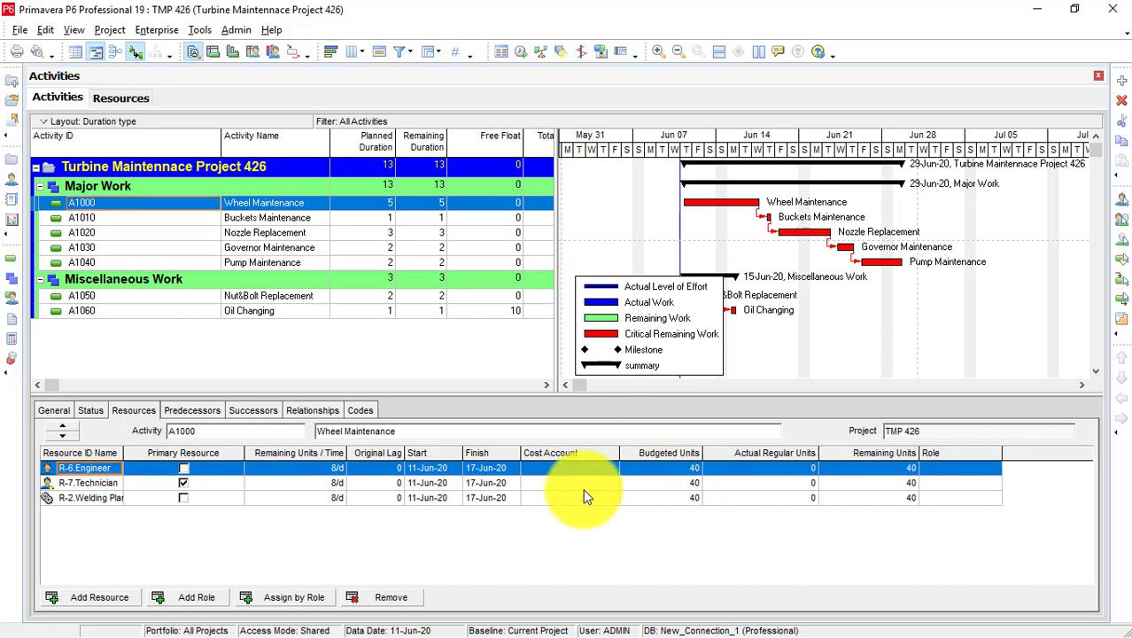
pyautogui.click(584, 467)
pyautogui.press('Down')
pyautogui.press('Down')
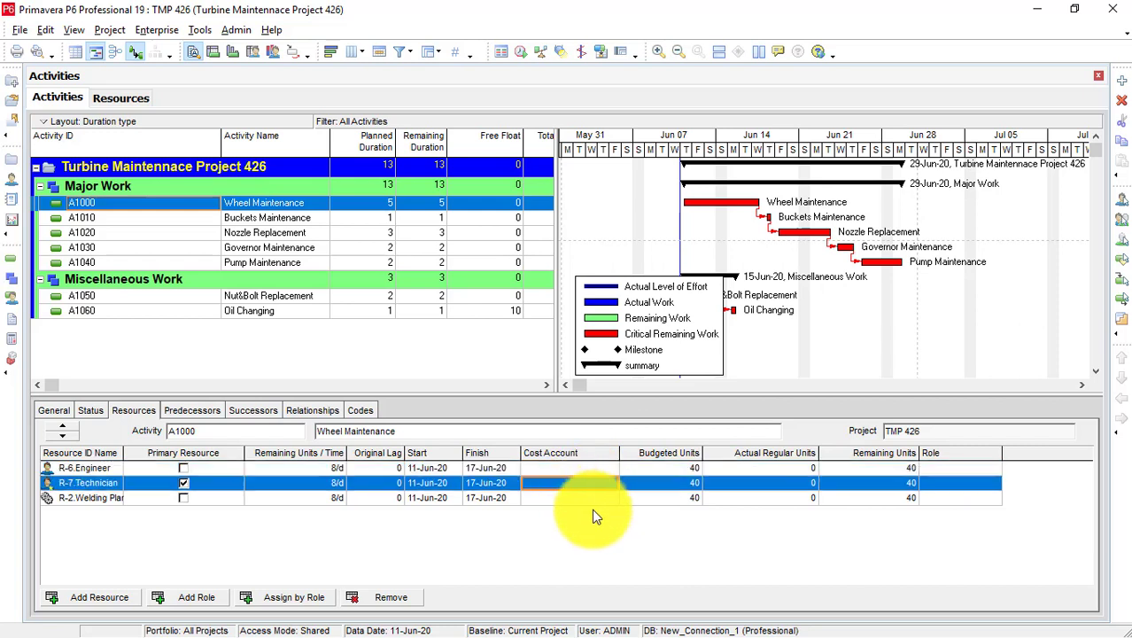
pyautogui.click(589, 464)
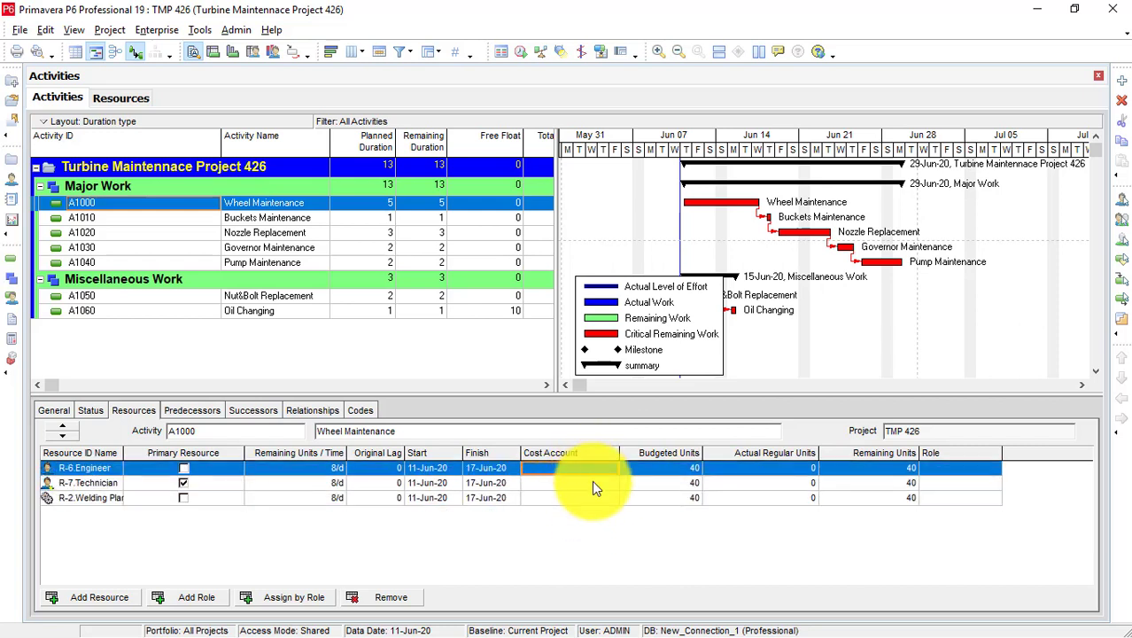
pyautogui.click(591, 482)
pyautogui.click(590, 498)
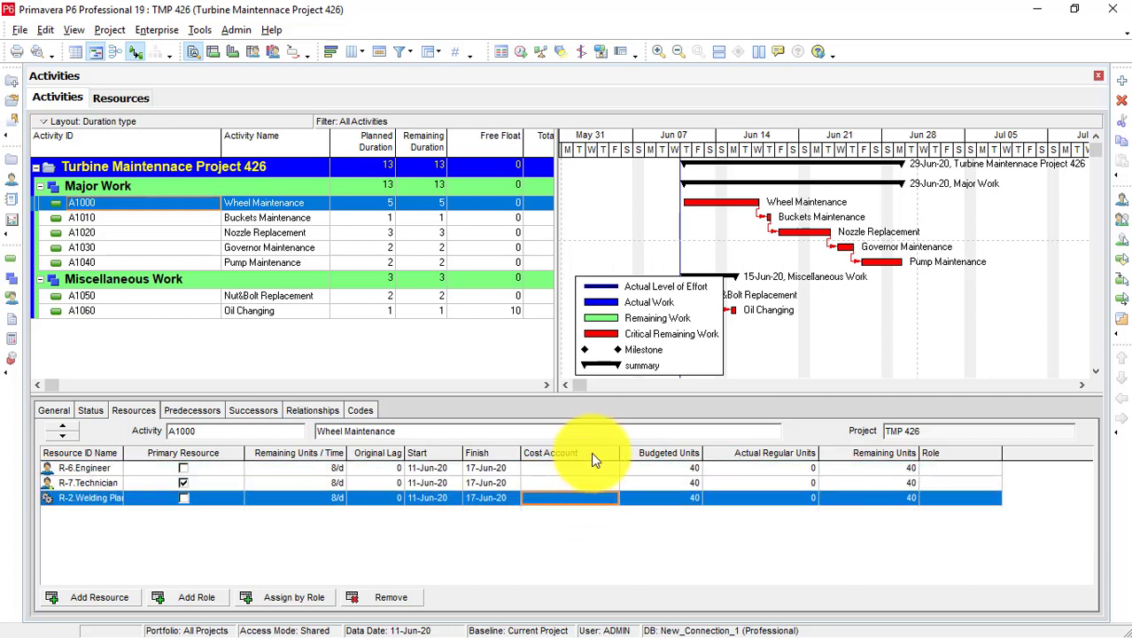
pyautogui.click(593, 474)
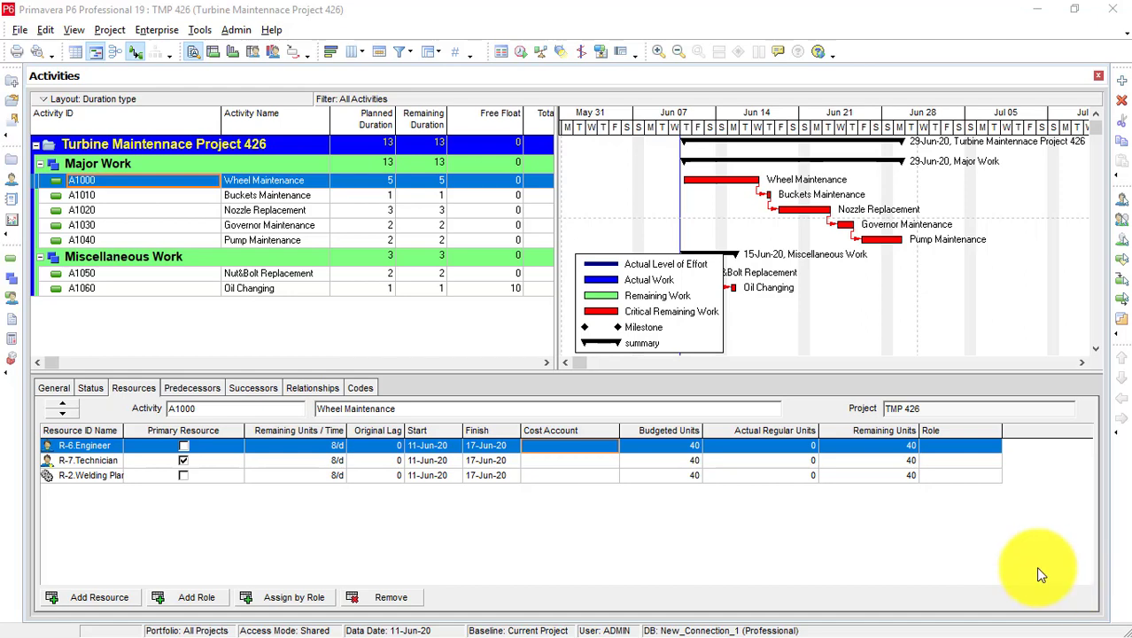
# Assign cost account E-3 Engineers to the Engineer assignment.
pyautogui.doubleClick(608, 442)
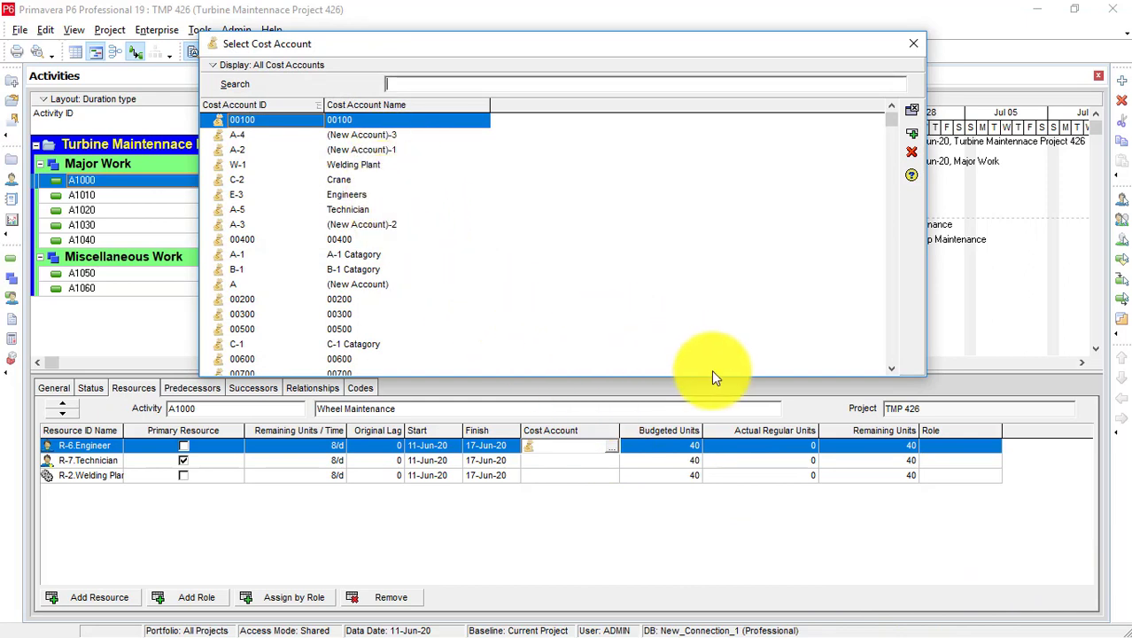
pyautogui.moveTo(926, 370); pyautogui.dragTo(1044, 526)
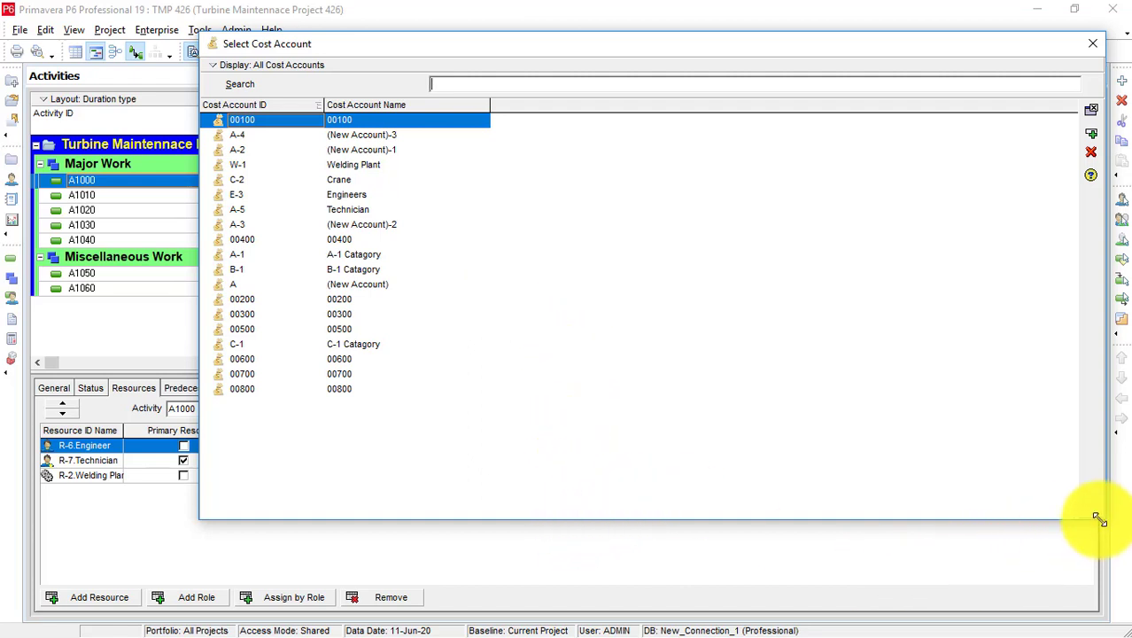
pyautogui.moveTo(1103, 522); pyautogui.dragTo(1094, 354)
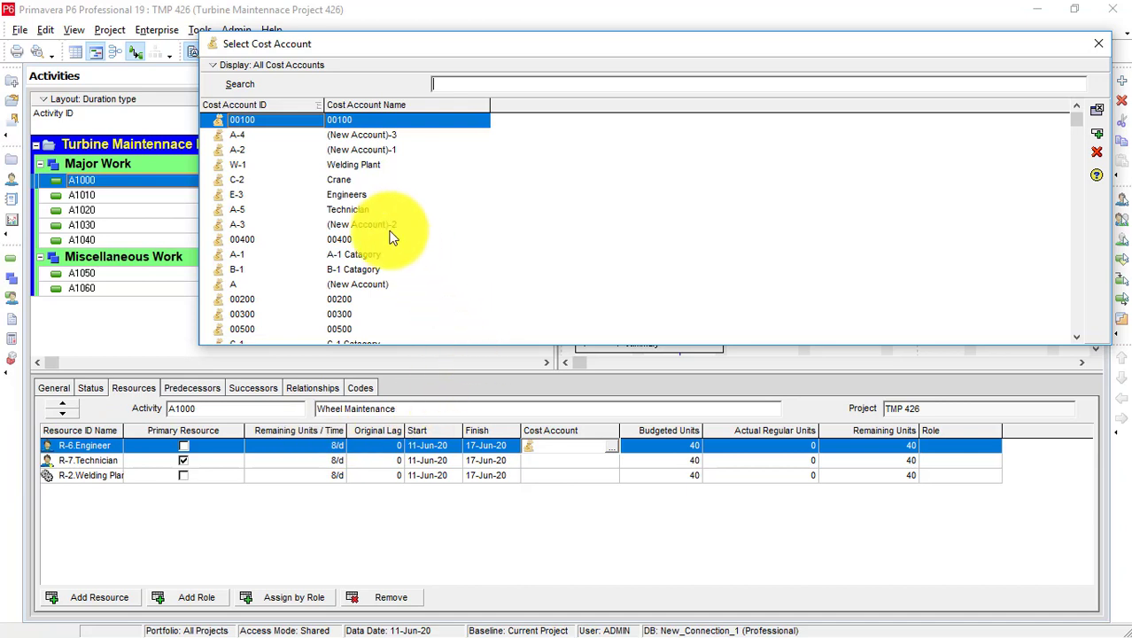
pyautogui.click(327, 196)
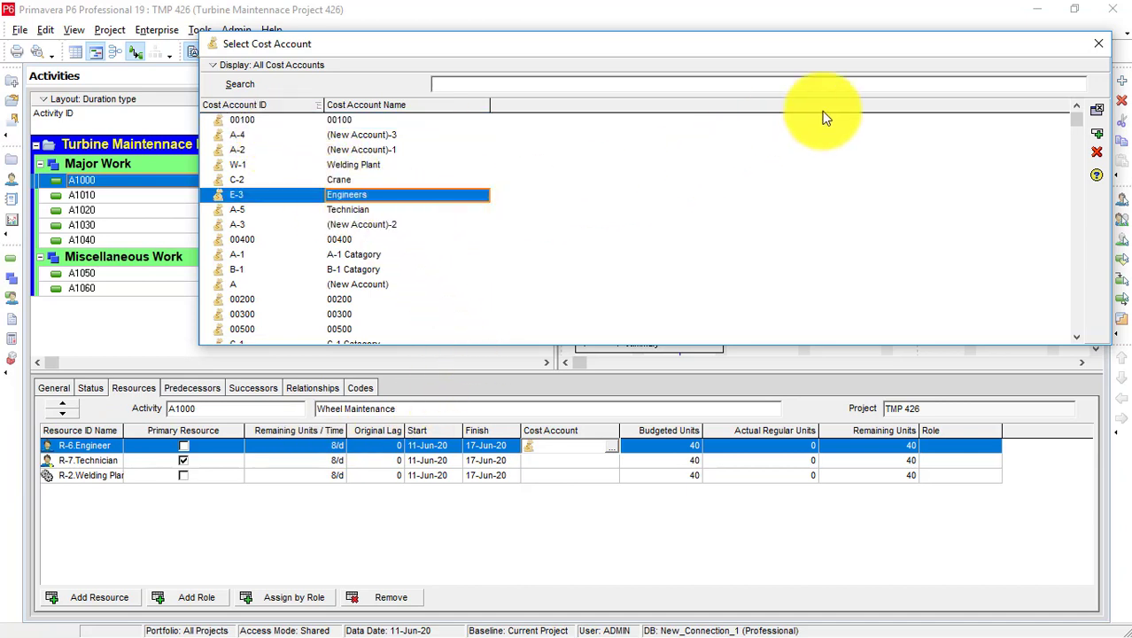
pyautogui.click(1098, 134)
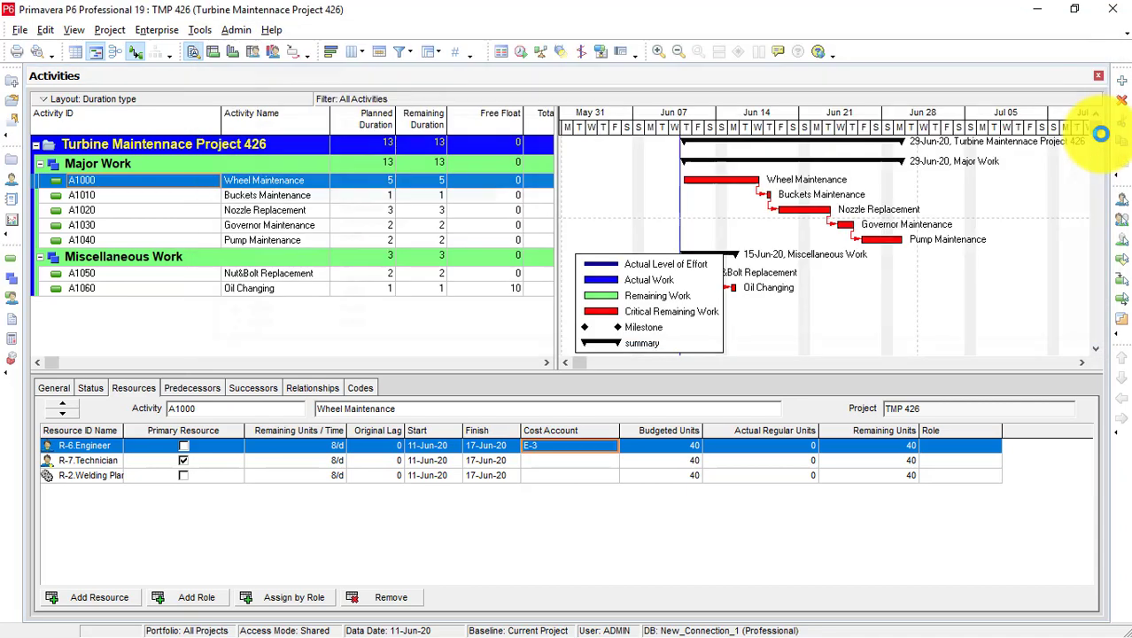
# Assign cost accounts A-5 to the Technician and W-1 to the Welding Plant assignments.
pyautogui.click(583, 463)
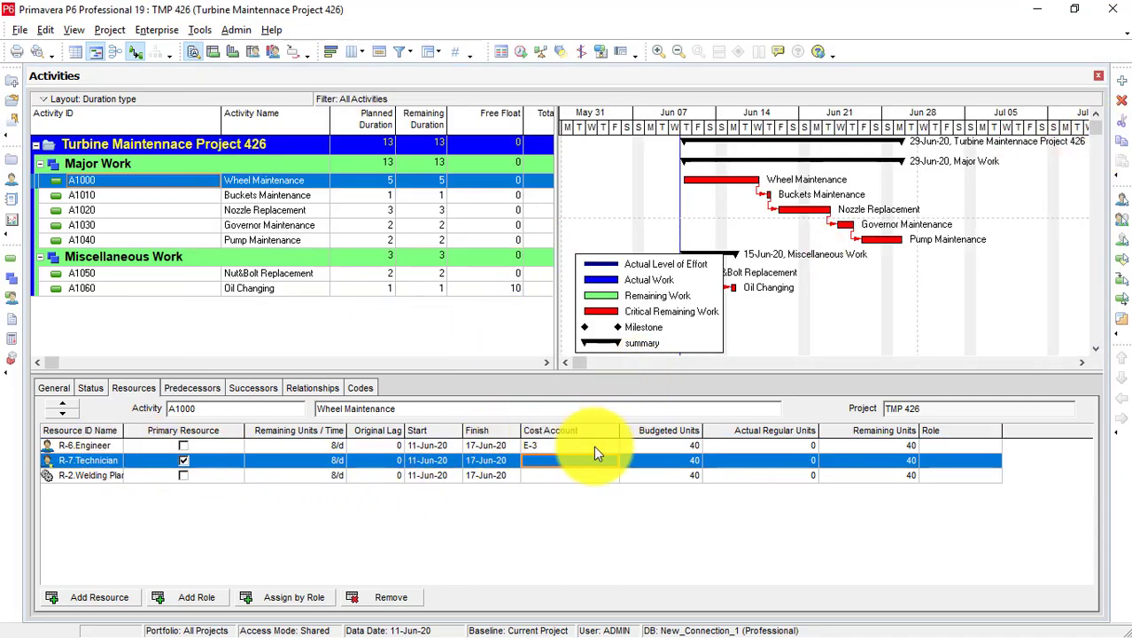
pyautogui.doubleClick(605, 461)
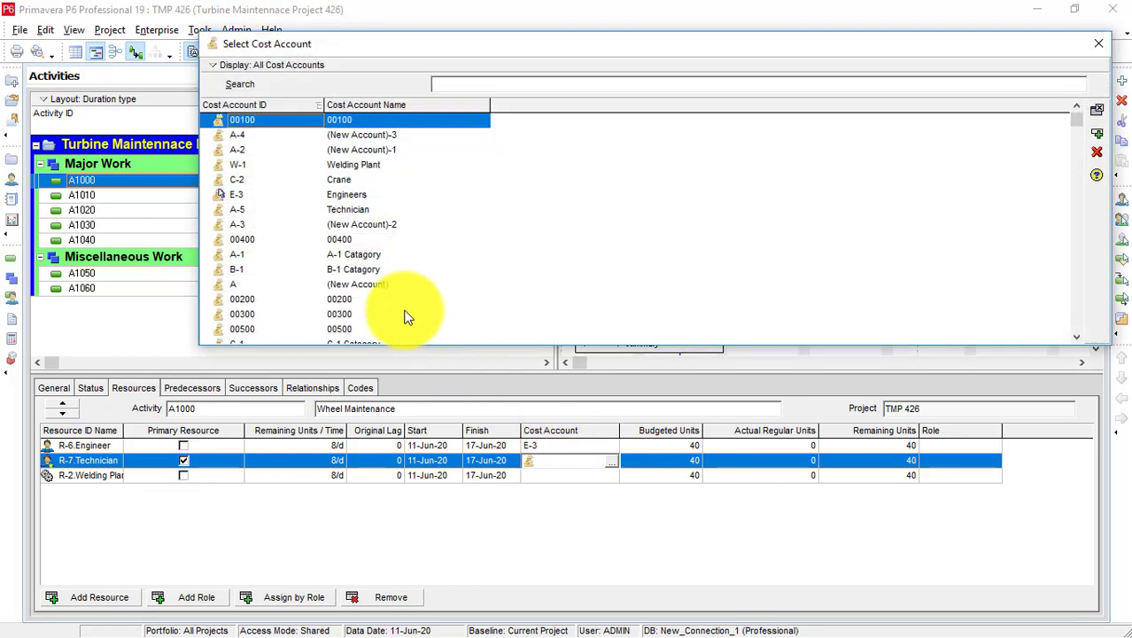
pyautogui.click(331, 211)
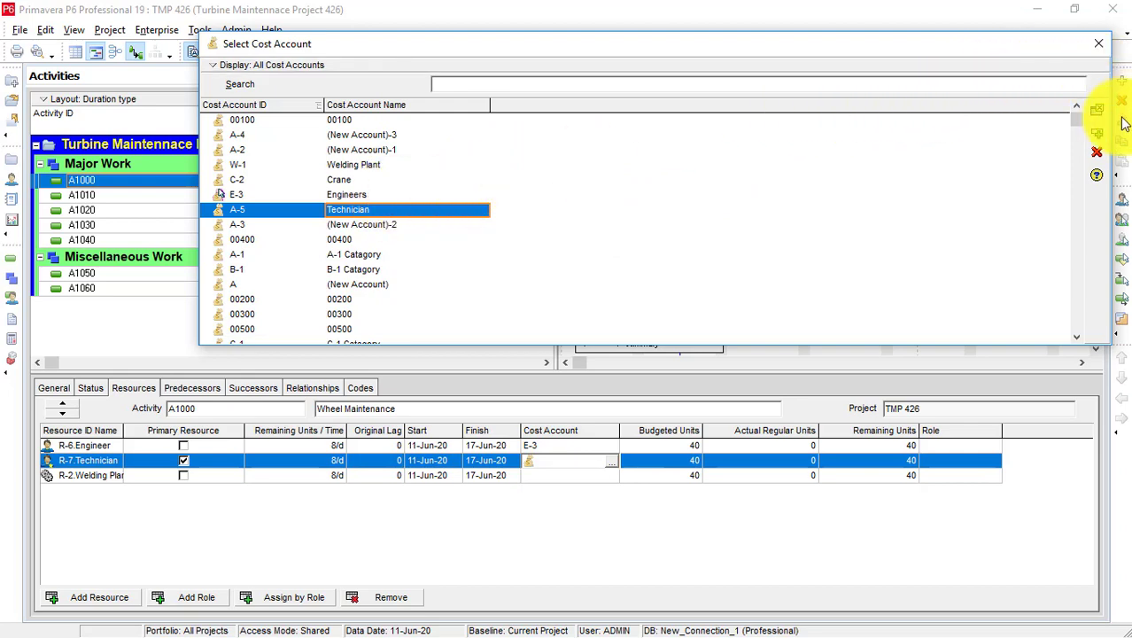
pyautogui.click(1096, 131)
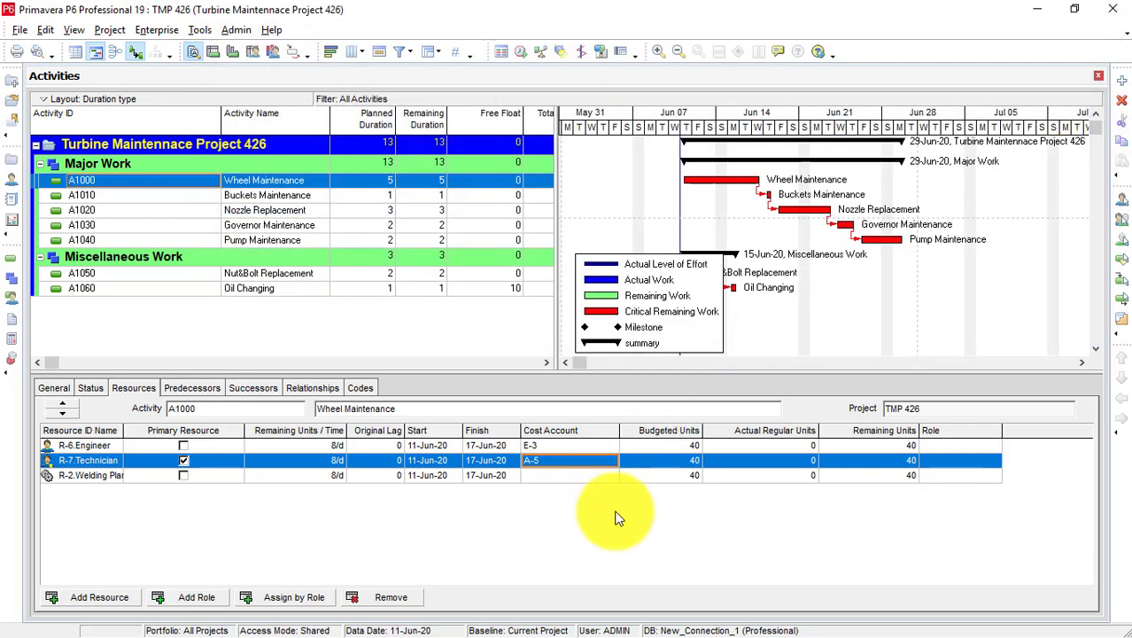
pyautogui.click(607, 475)
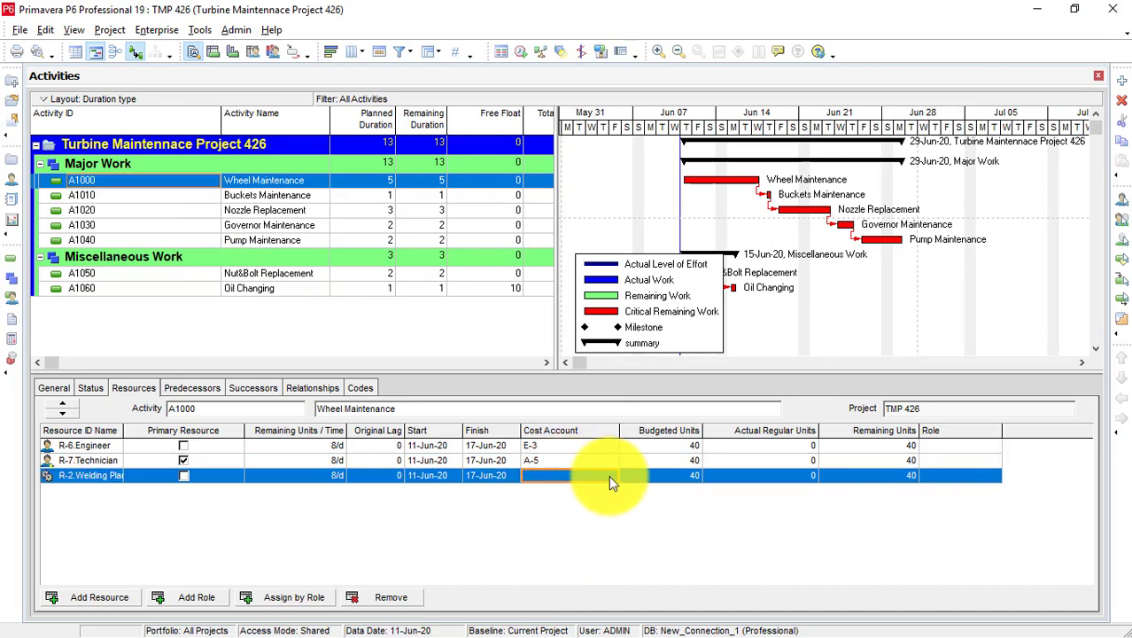
pyautogui.click(611, 476)
pyautogui.click(355, 169)
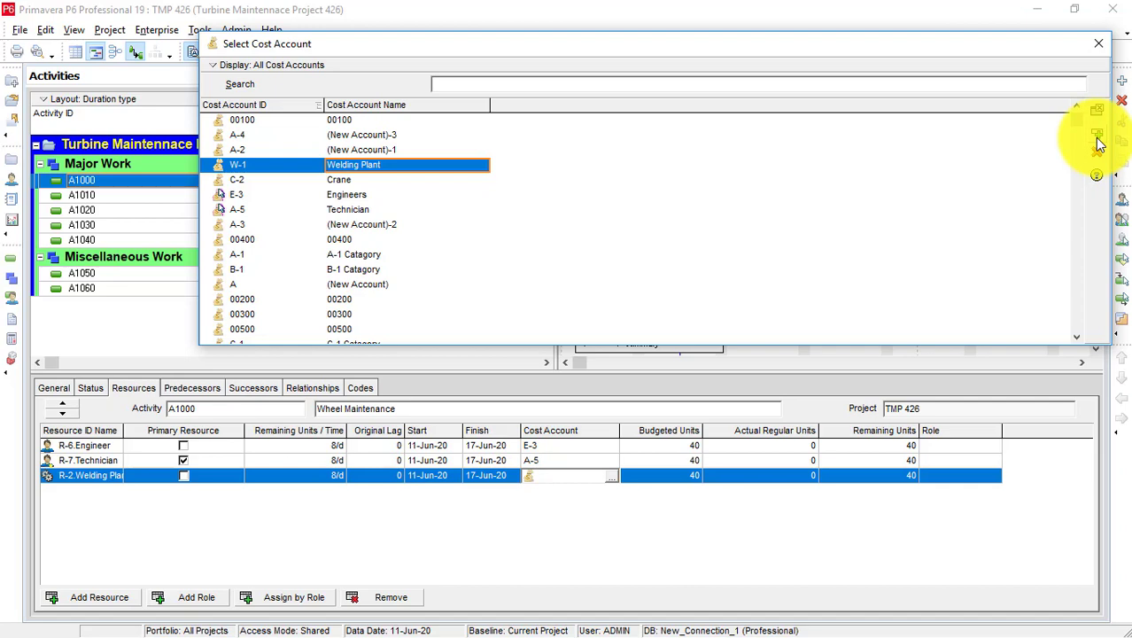
pyautogui.click(1096, 138)
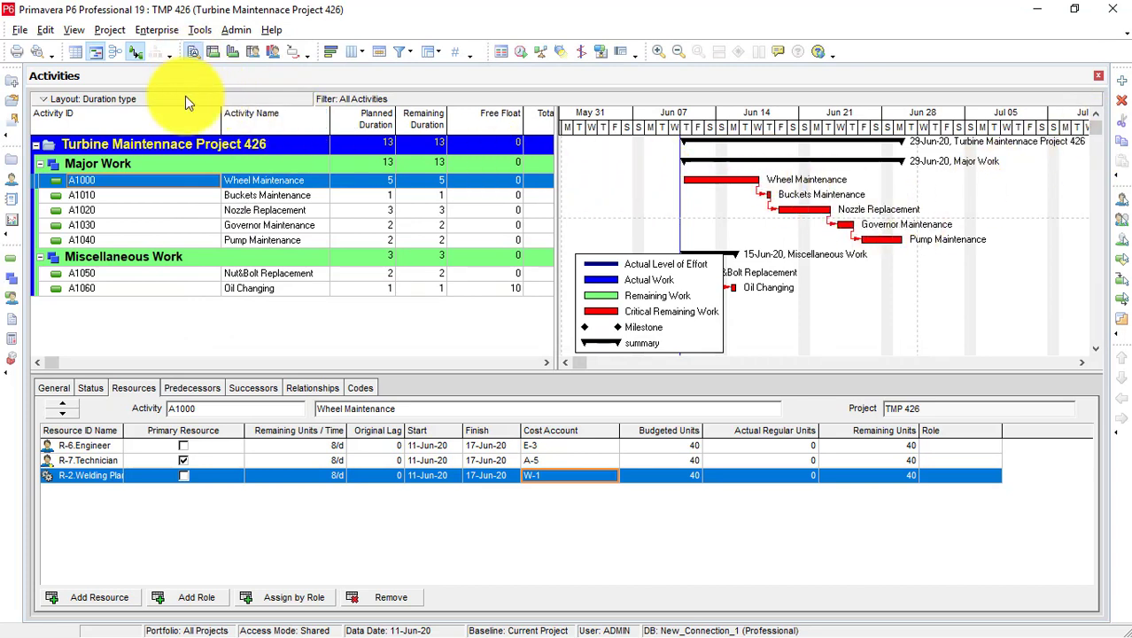
# Select Buckets Maintenance (A1010) and give its Technician assignment cost account A-5.
pyautogui.click(262, 196)
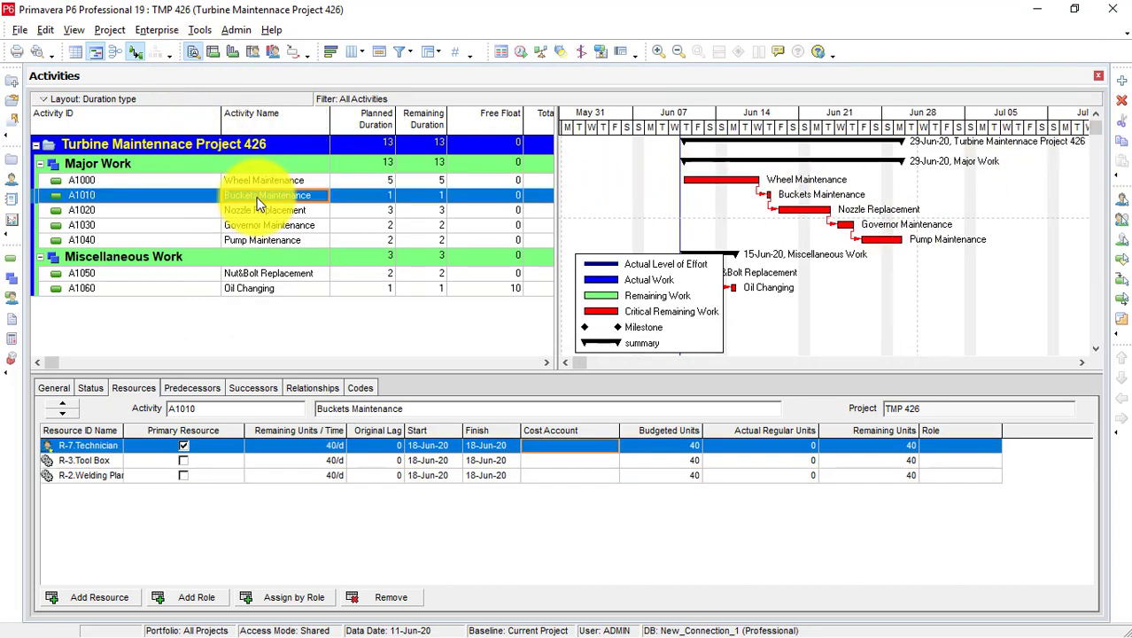
pyautogui.doubleClick(553, 447)
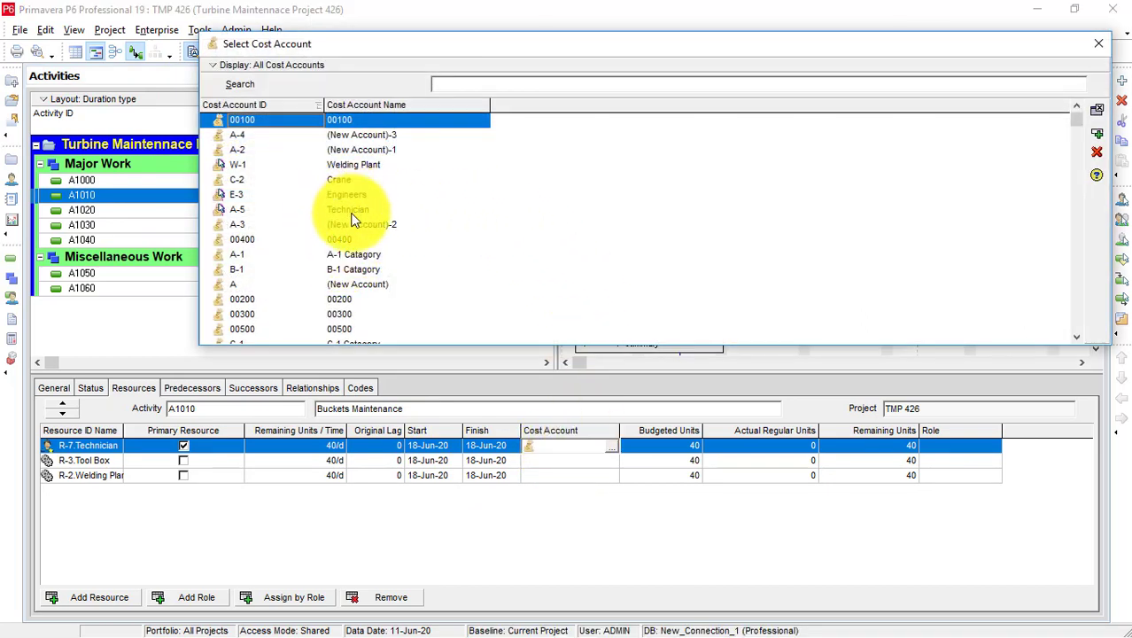
pyautogui.click(353, 211)
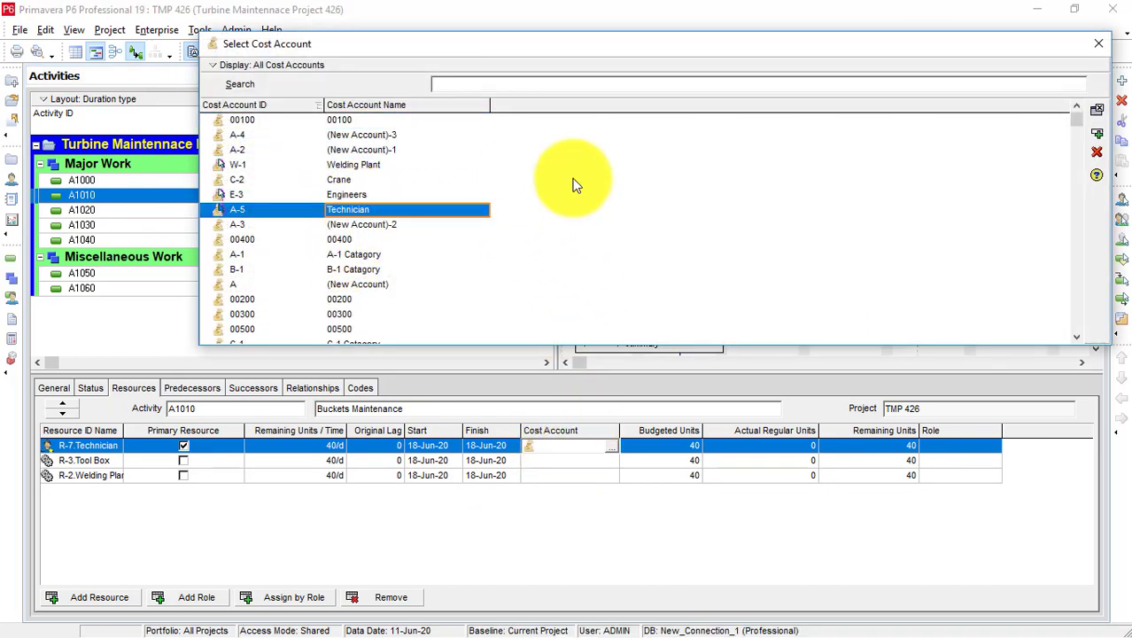
pyautogui.click(1097, 133)
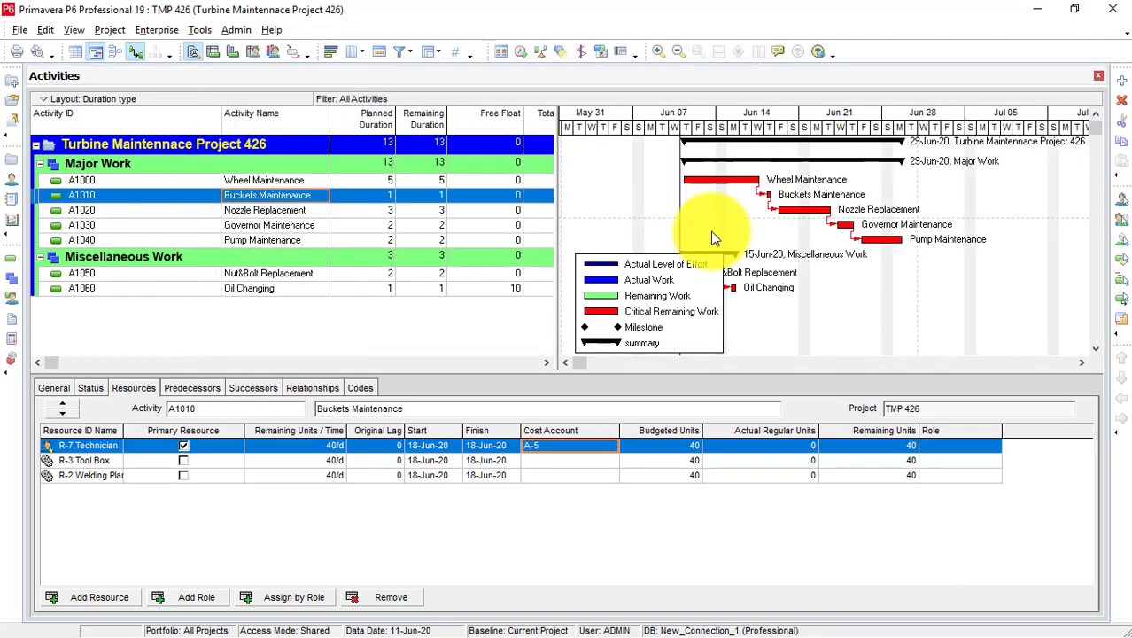
# Give the Welding Plant assignment cost account W-1.
pyautogui.click(612, 476)
pyautogui.click(611, 479)
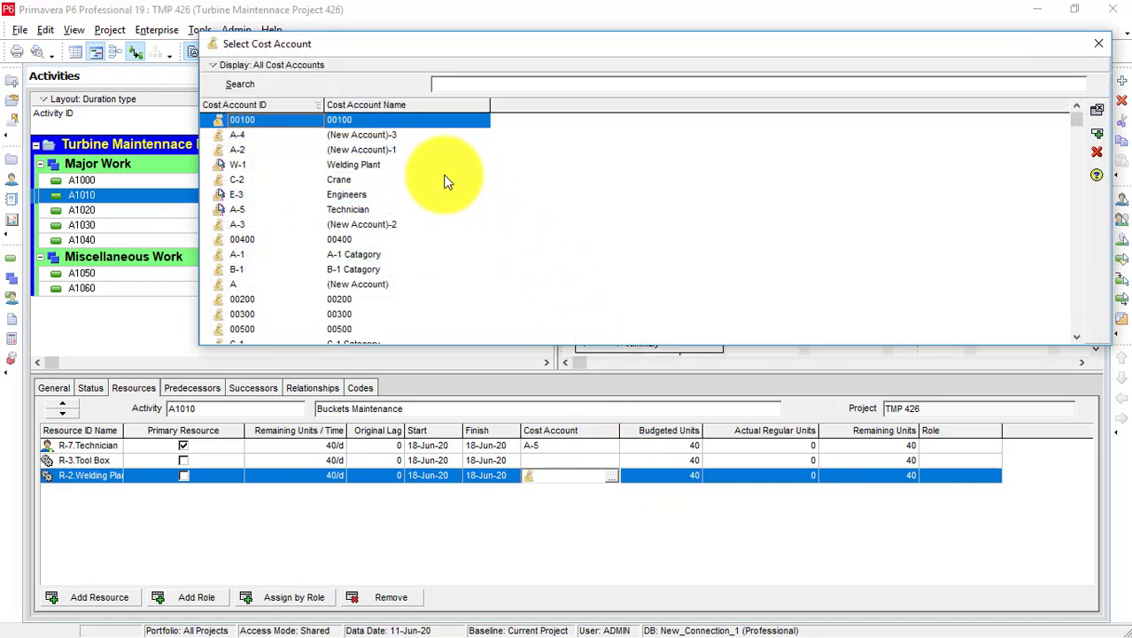
pyautogui.click(353, 164)
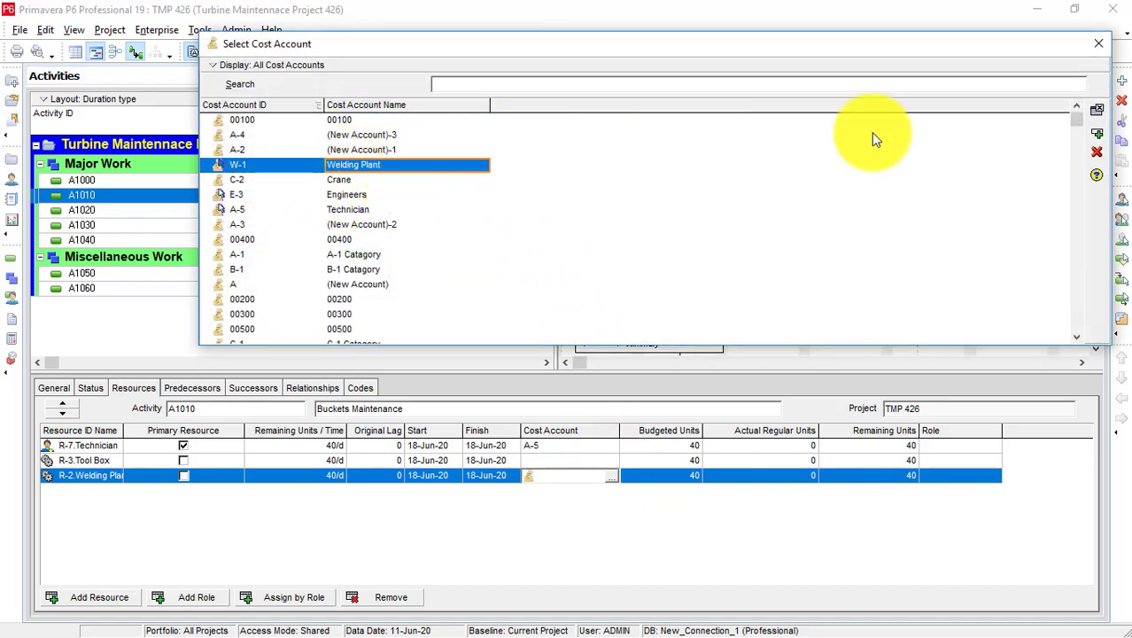
pyautogui.click(1104, 137)
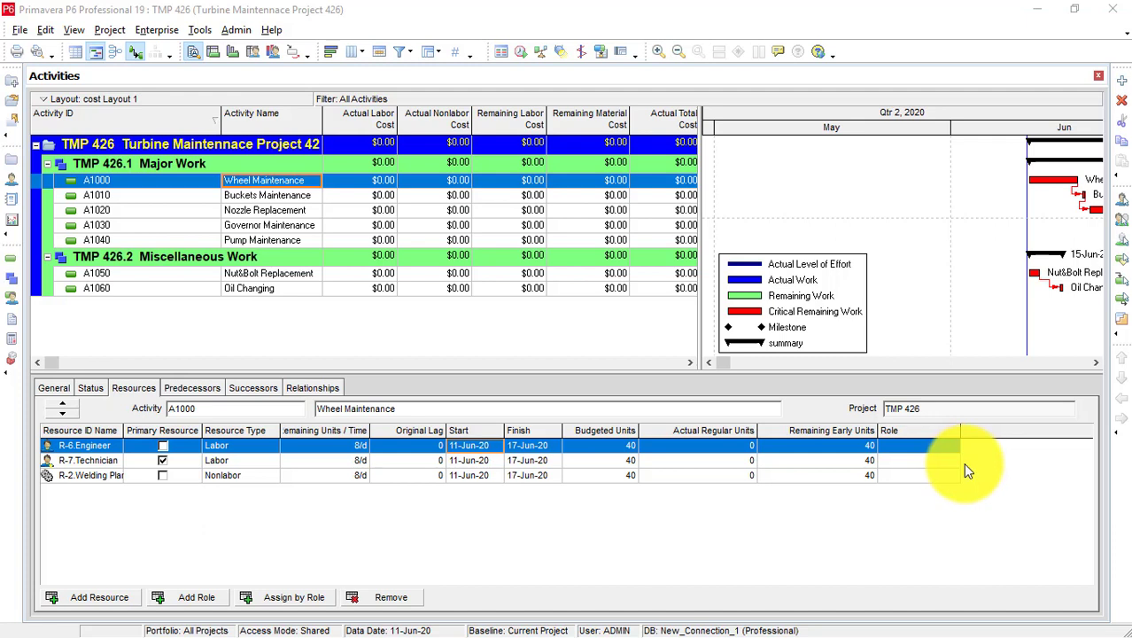
# Set Group and Sort to group by Cost Accounts and apply it to the activity layout.
pyautogui.click(438, 53)
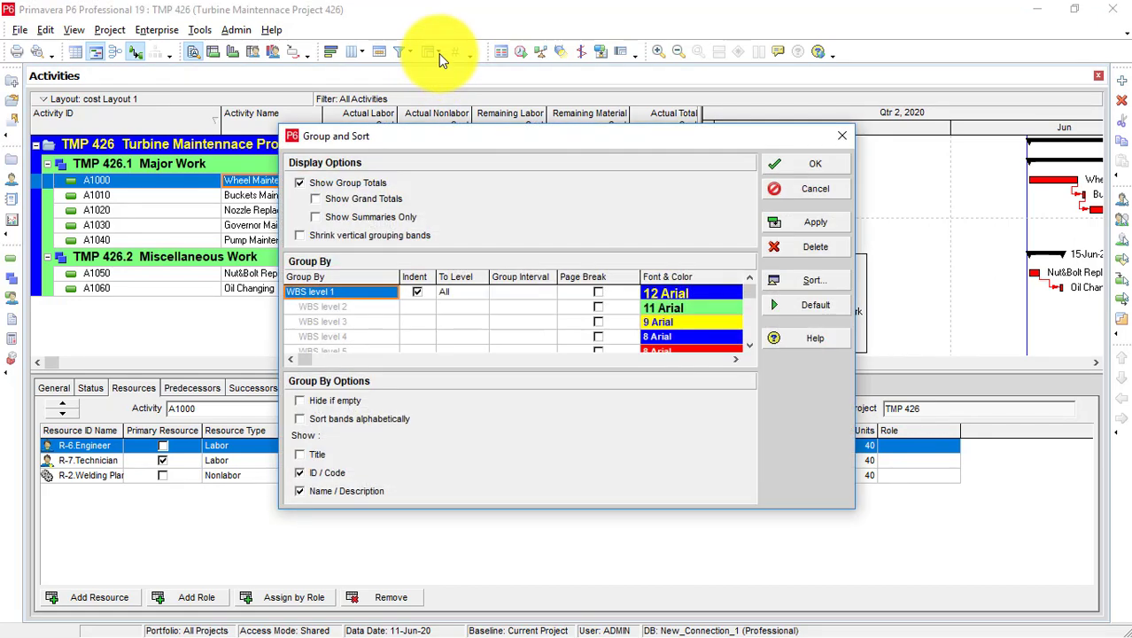
pyautogui.click(367, 298)
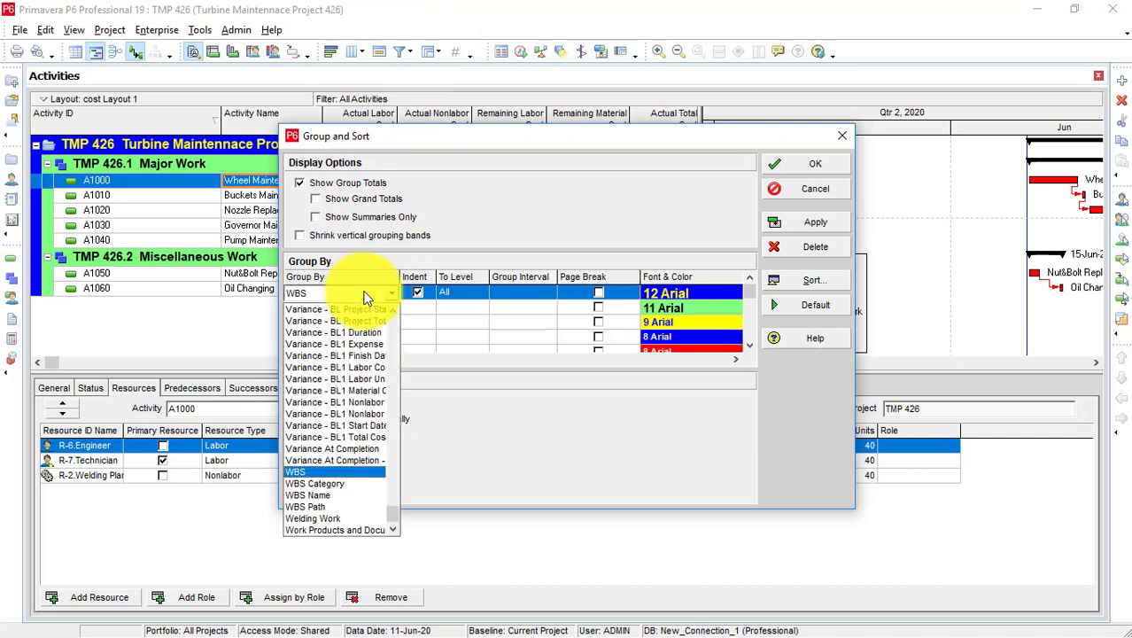
pyautogui.press('c')
pyautogui.press('o')
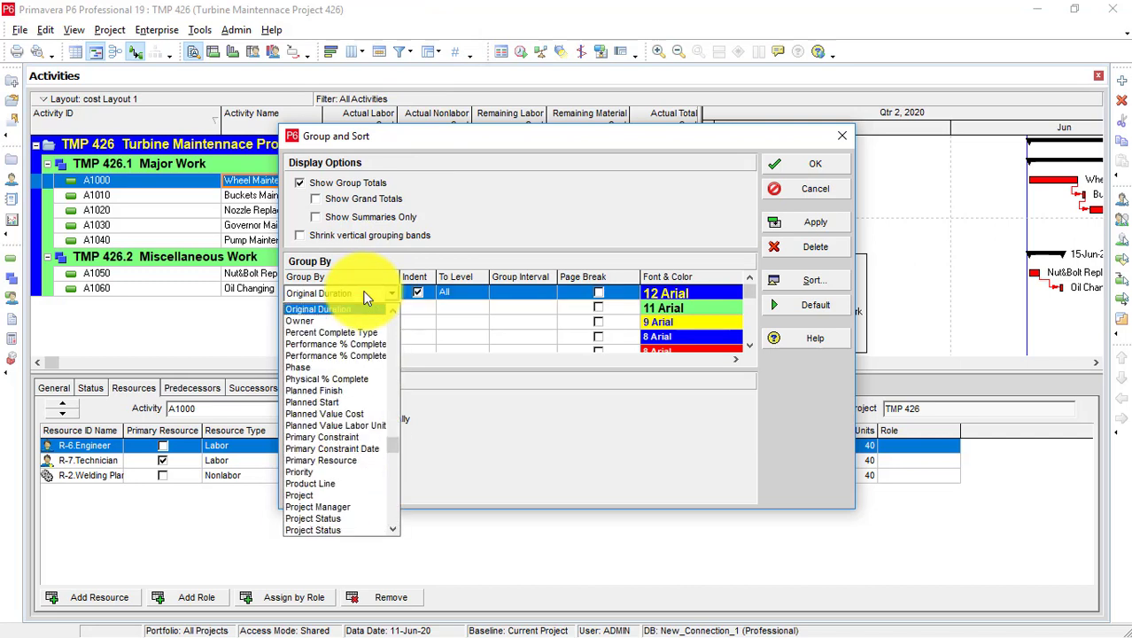
pyautogui.press('s')
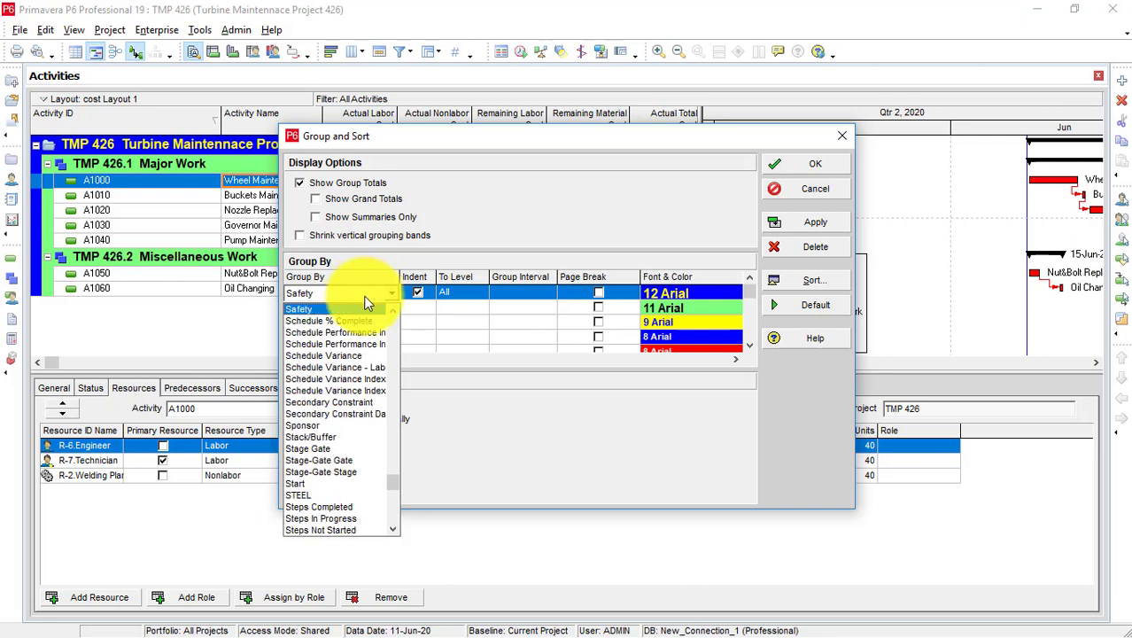
pyautogui.click(351, 329)
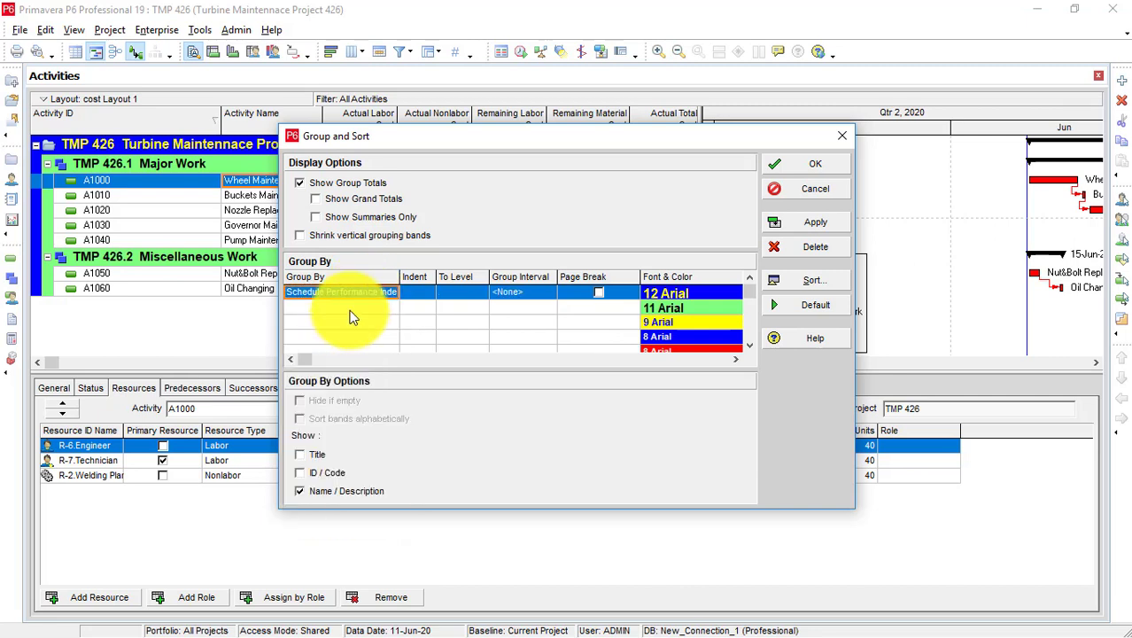
pyautogui.click(360, 288)
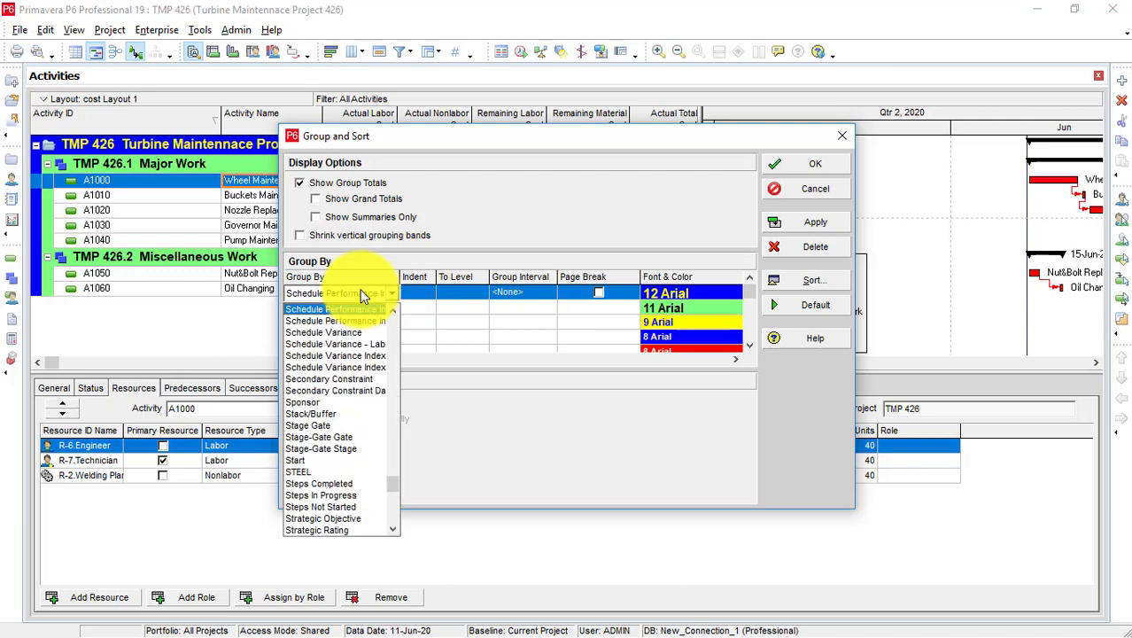
pyautogui.press('c')
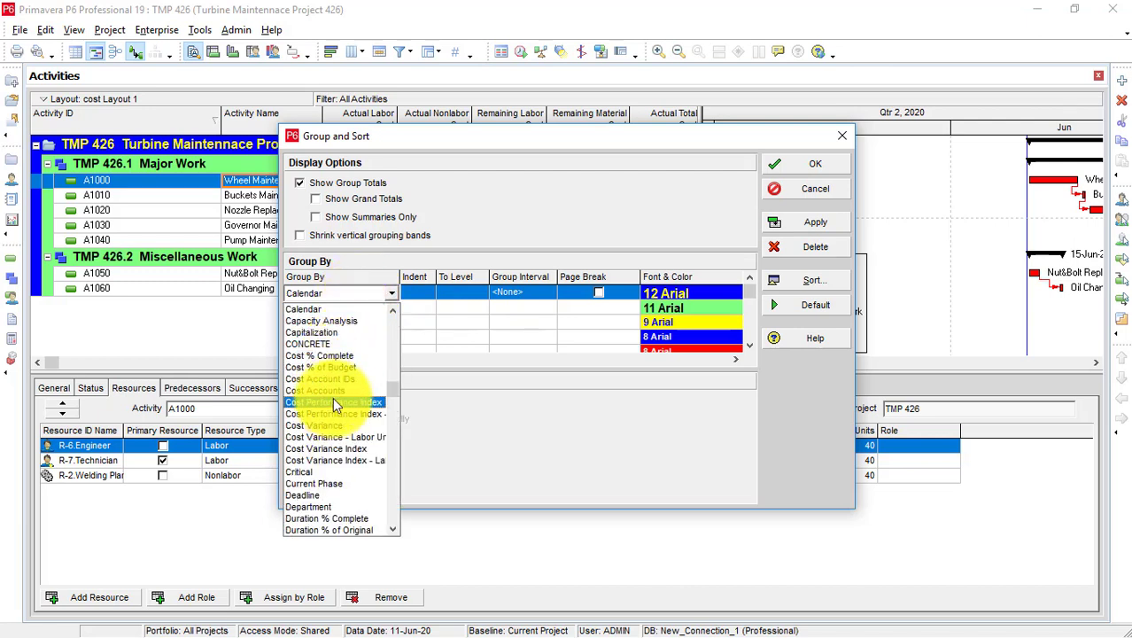
pyautogui.click(334, 389)
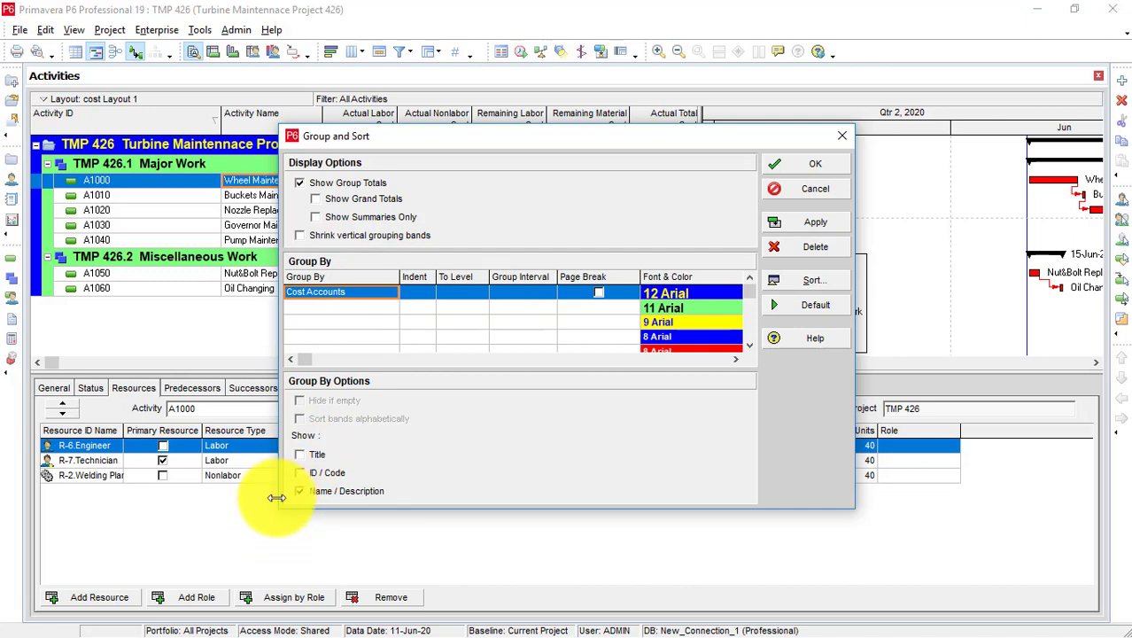
pyautogui.moveTo(280, 501); pyautogui.dragTo(98, 441)
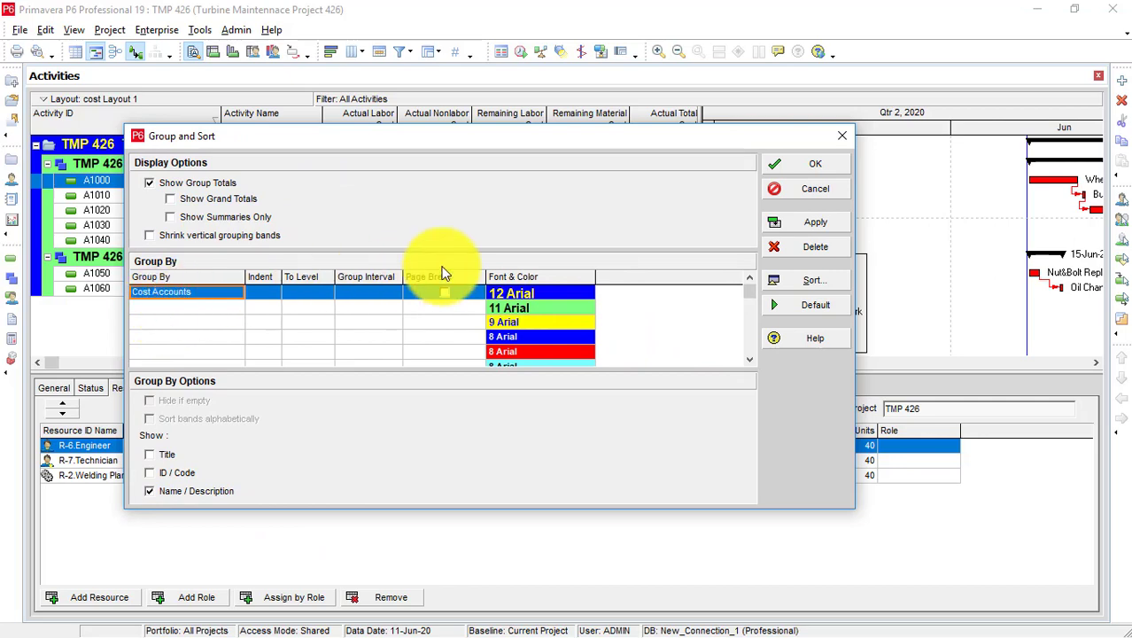
pyautogui.click(813, 221)
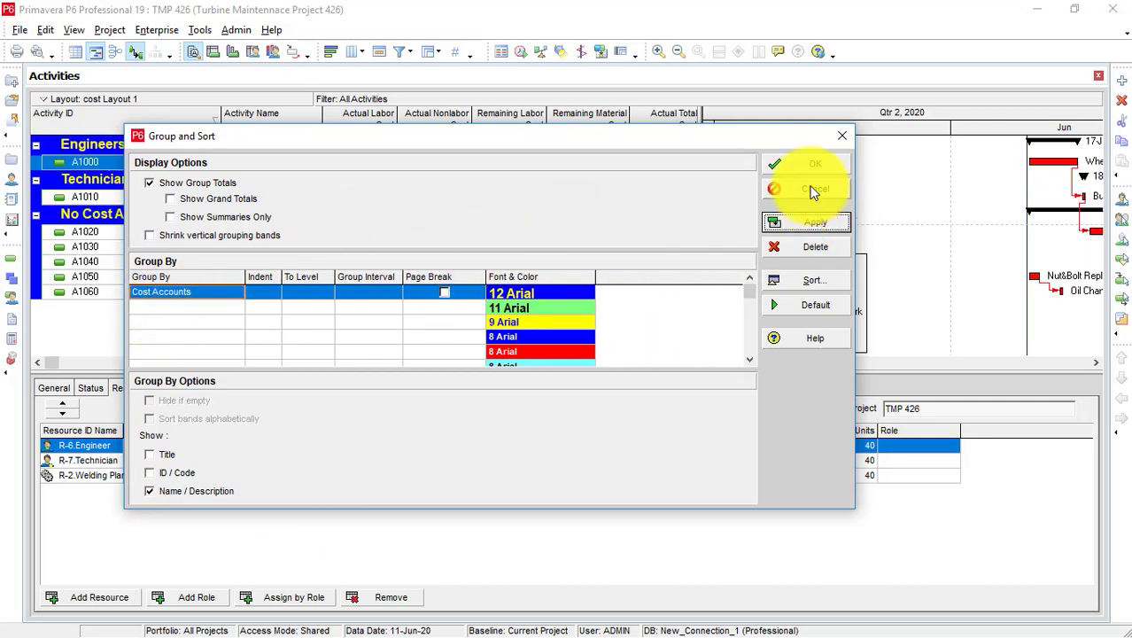
pyautogui.click(812, 164)
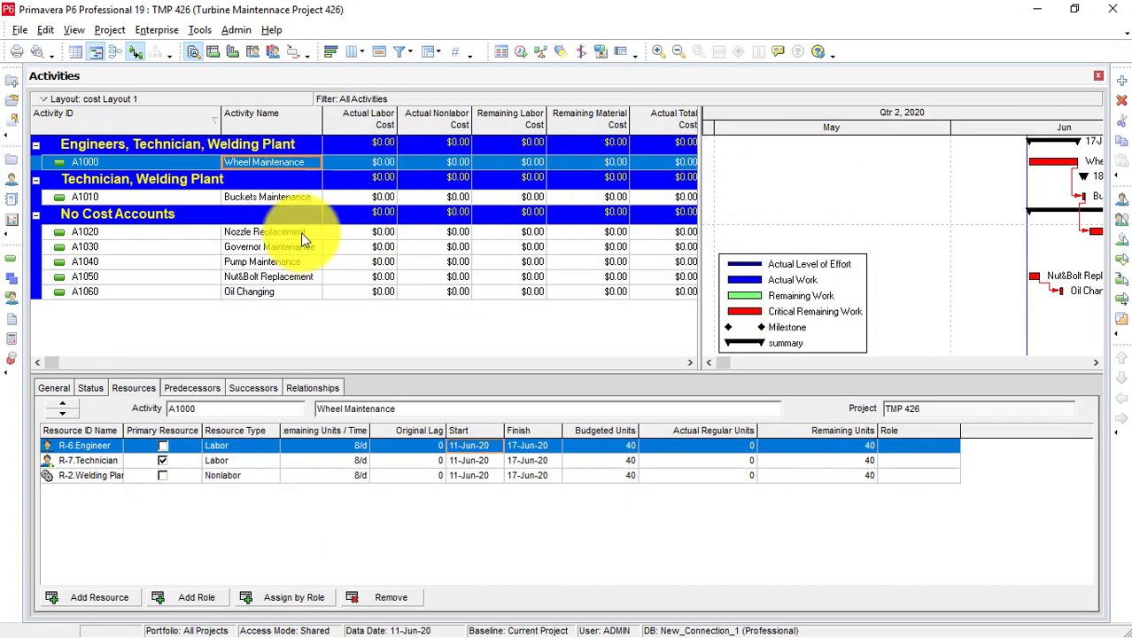